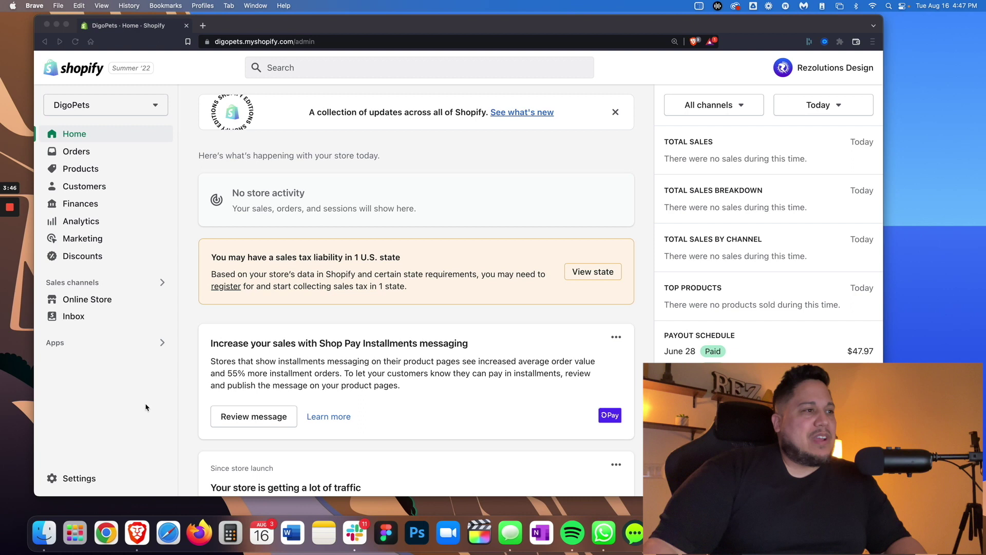
- From DigoPets' Apps and sales channels settings, open the Shopify App Store in a new tab
{"action": "left_click", "coordinate": [146, 427]}
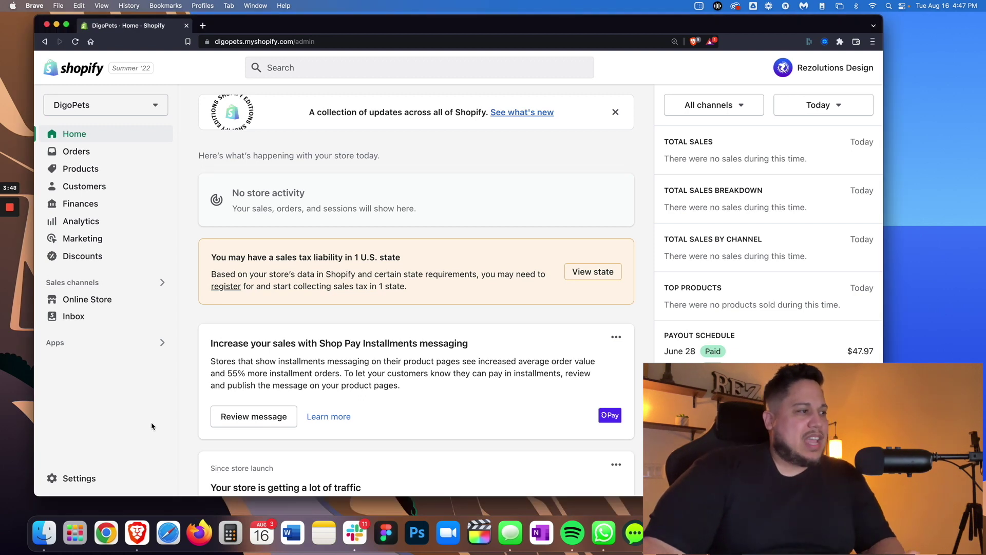
{"action": "left_click", "coordinate": [64, 343]}
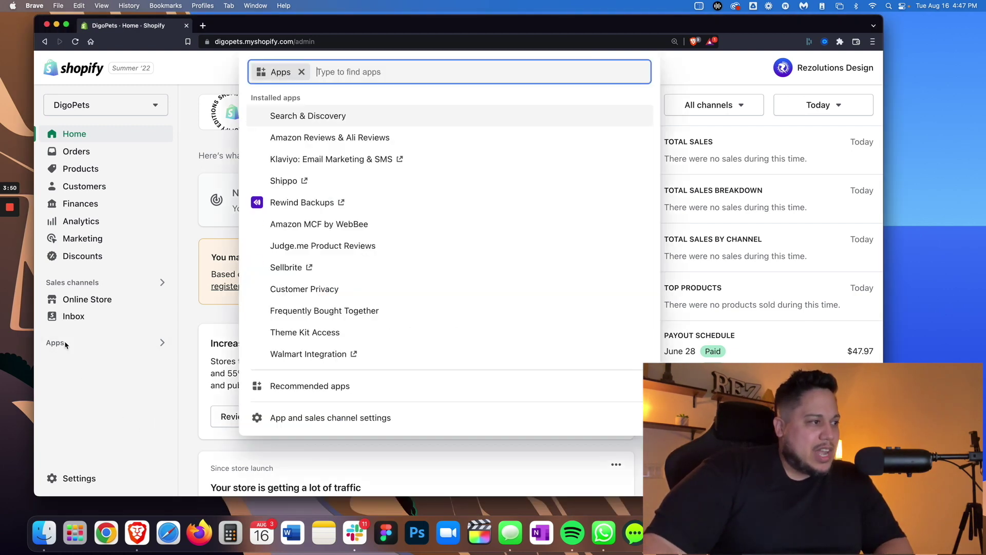
{"action": "left_click", "coordinate": [284, 419]}
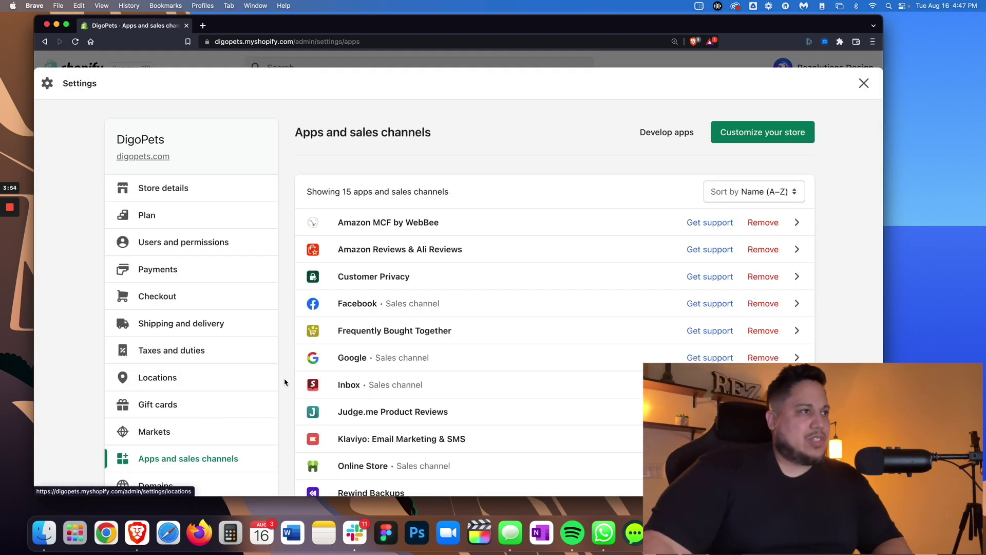
{"action": "left_click", "coordinate": [755, 133]}
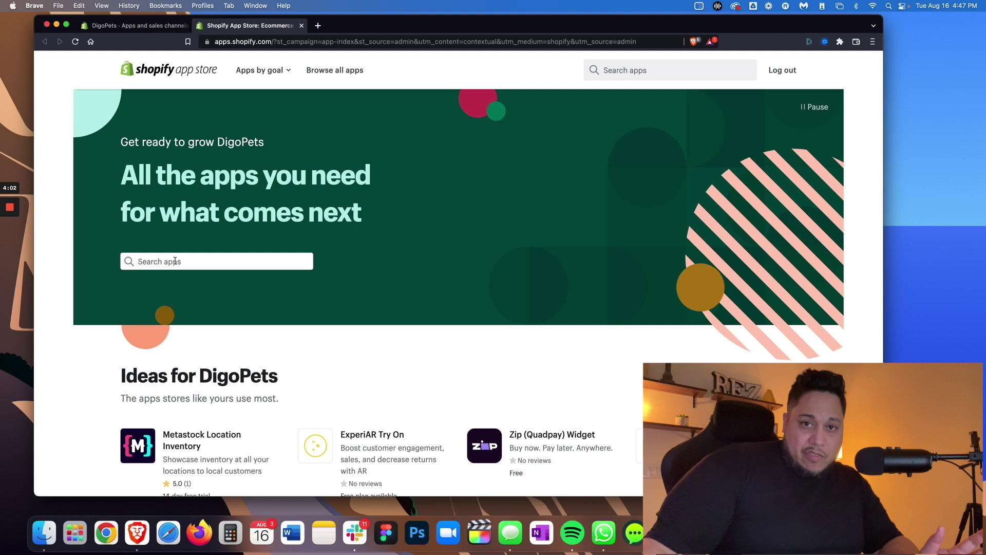
- Search the App Store for 'Tiktok' and add the TikTok app by TikTok Inc
{"action": "left_click", "coordinate": [175, 260]}
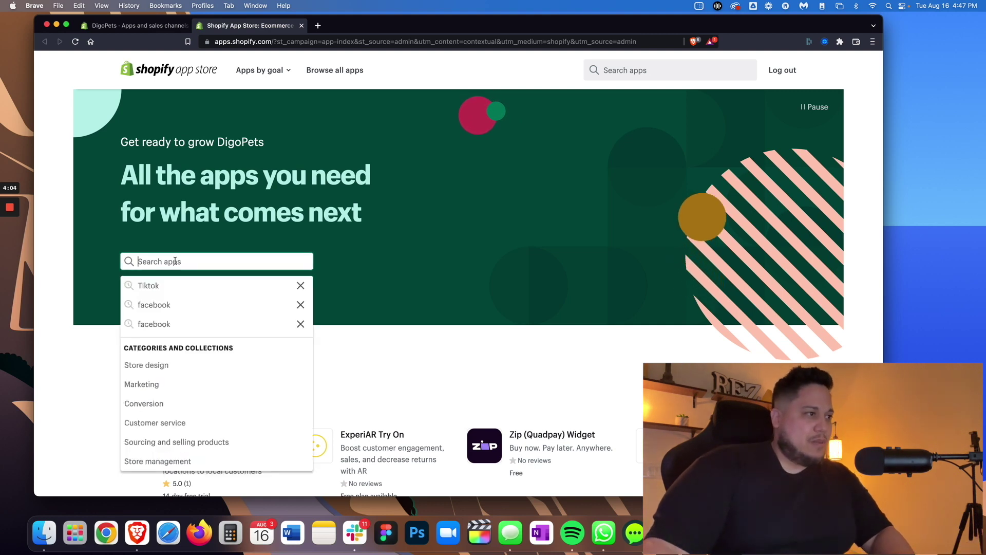
{"action": "type", "text": "Tiktok"}
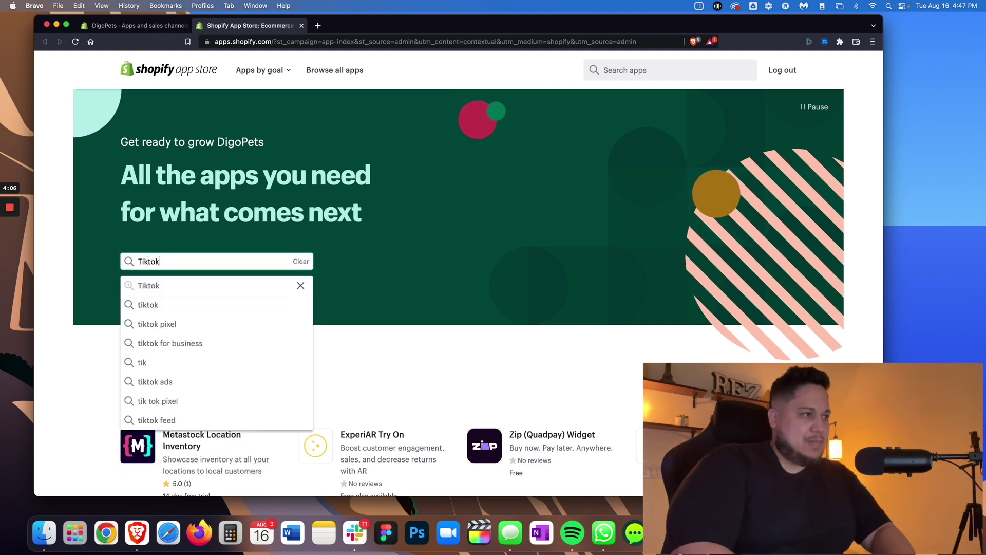
{"action": "key", "text": "Return"}
{"action": "scroll", "coordinate": [339, 288], "scroll_direction": "down", "scroll_amount": 2}
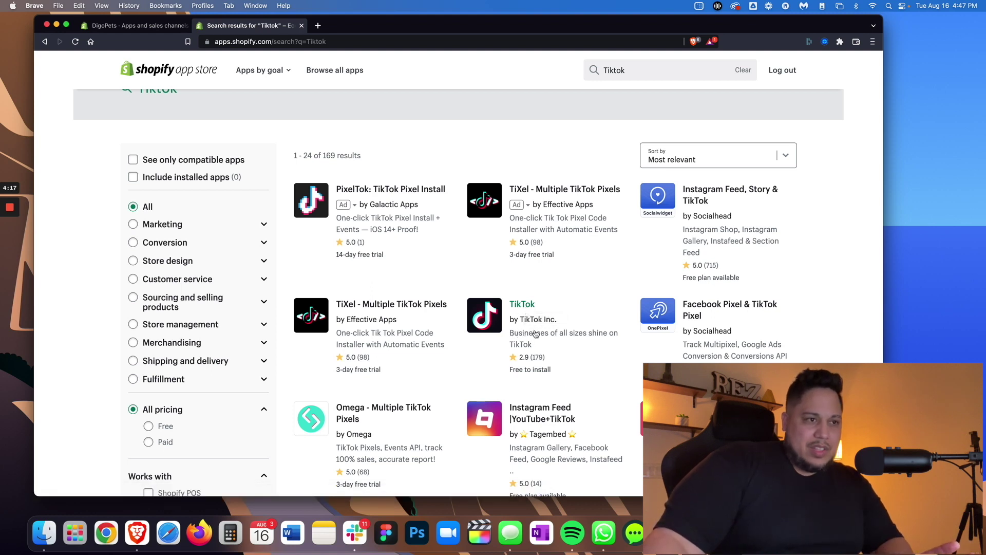
{"action": "left_click", "coordinate": [522, 305]}
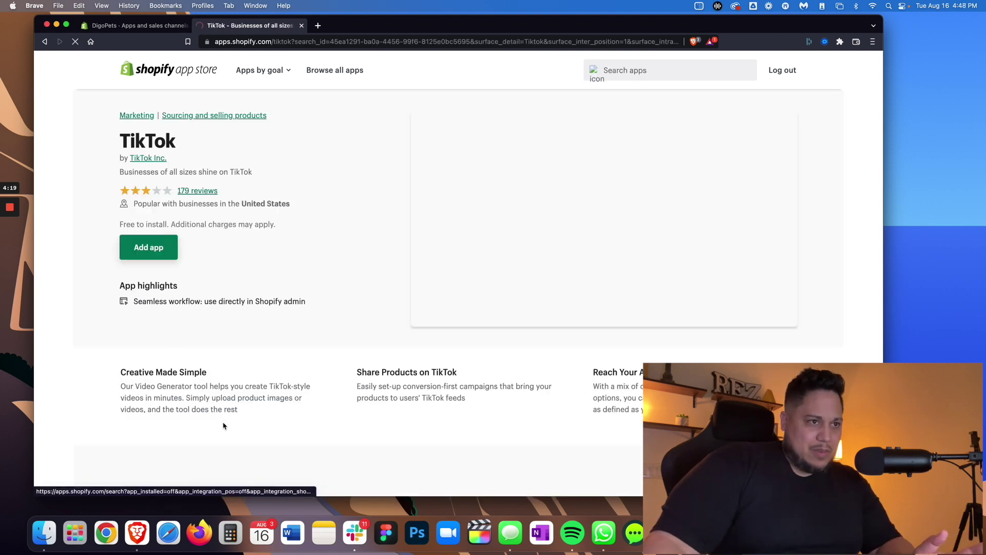
{"action": "left_click", "coordinate": [145, 241]}
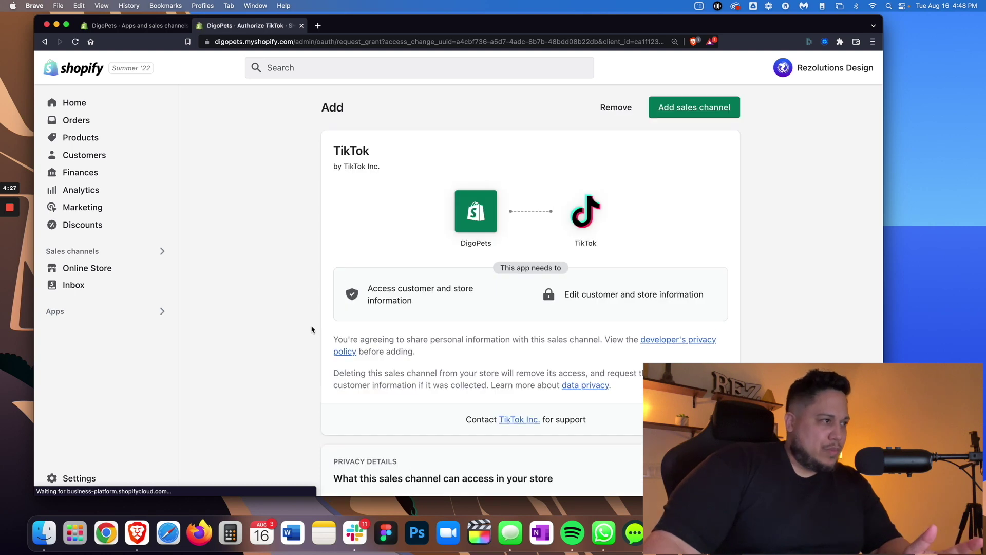
- Approve TikTok as a DigoPets sales channel and review its Channel Overview
{"action": "left_click", "coordinate": [695, 107]}
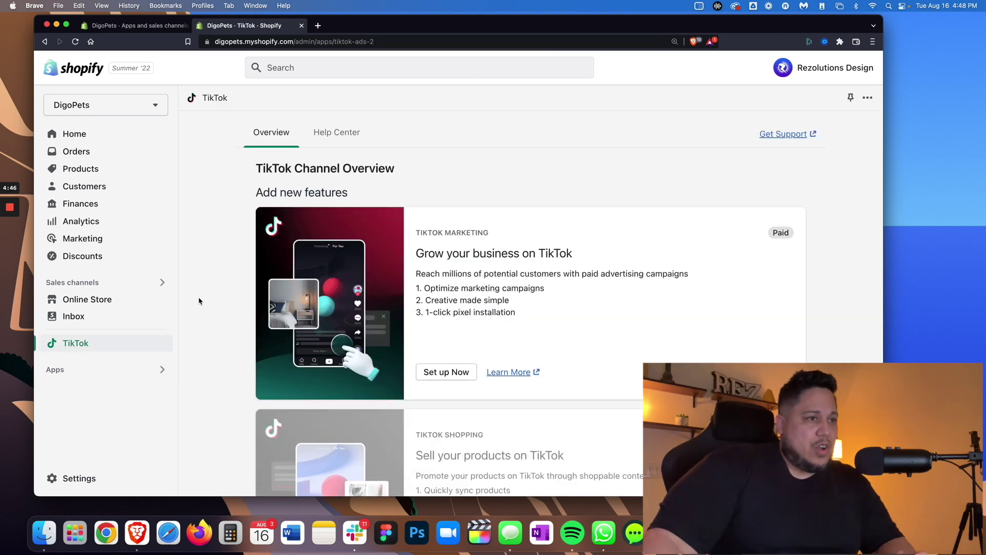
{"action": "scroll", "coordinate": [199, 302], "scroll_direction": "down", "scroll_amount": 2}
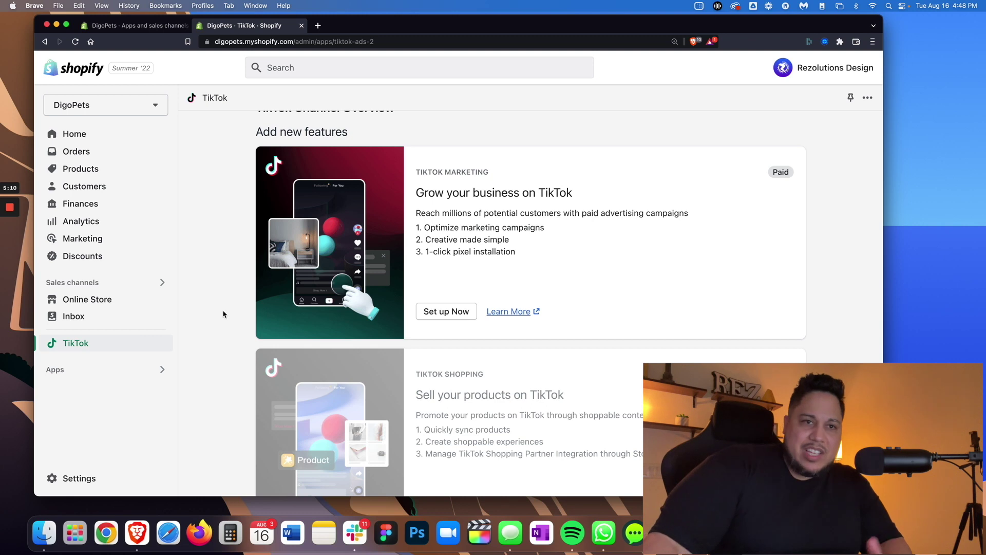
{"action": "scroll", "coordinate": [226, 315], "scroll_direction": "up", "scroll_amount": 2}
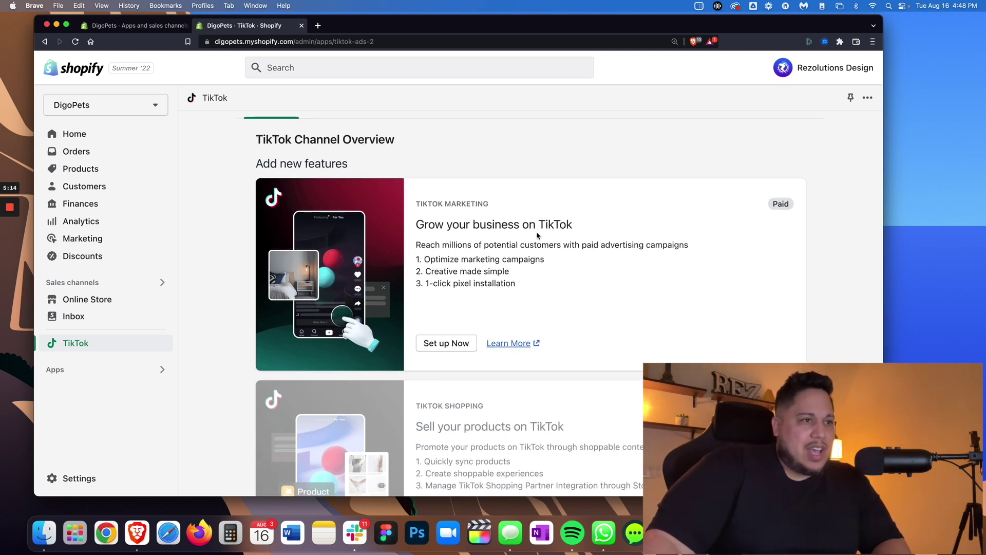
- Start TikTok Marketing setup and choose to connect a TikTok For Business account
{"action": "left_click", "coordinate": [445, 355]}
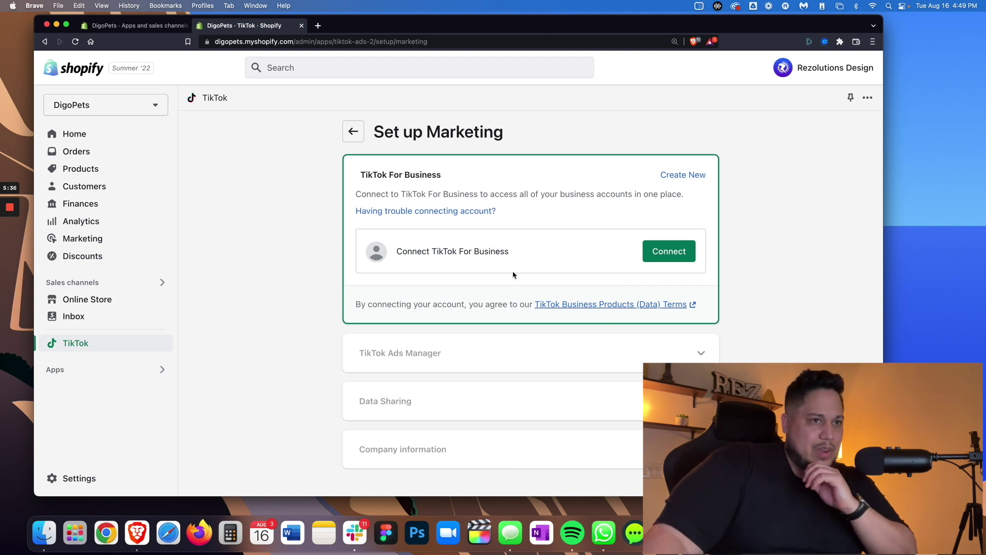
{"action": "left_click", "coordinate": [669, 251]}
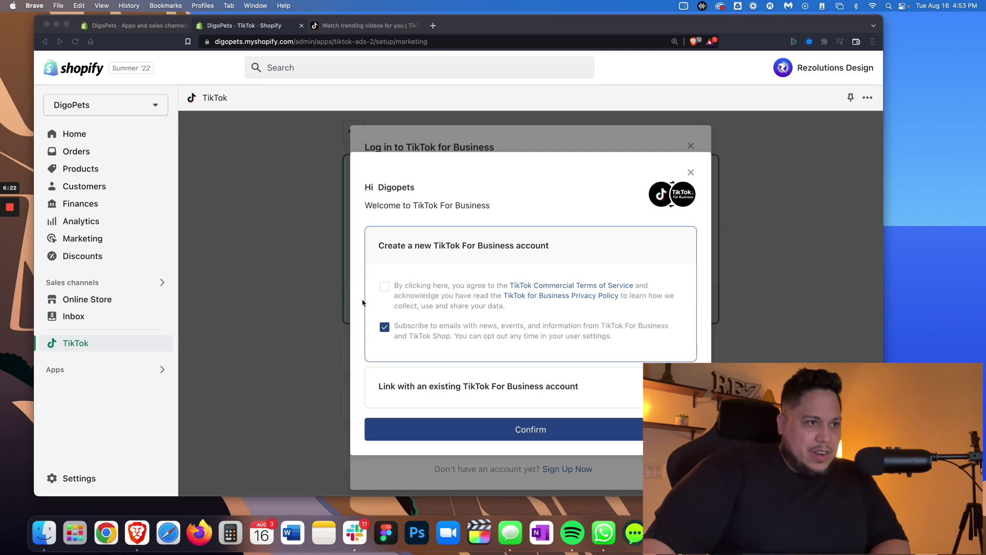
- Create the Digopets TikTok For Business account, accepting the terms and declining news emails
{"action": "left_click", "coordinate": [377, 315]}
{"action": "left_click", "coordinate": [385, 287]}
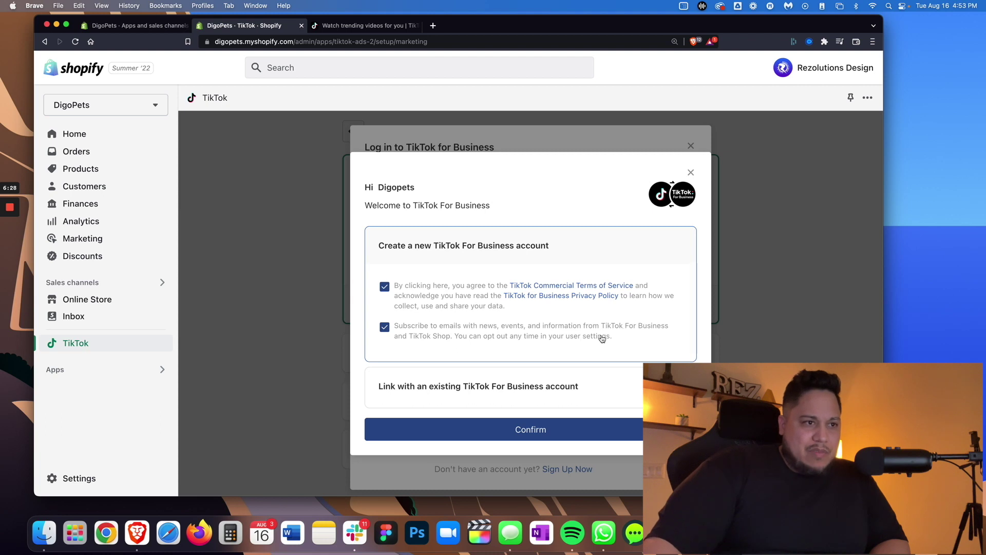
{"action": "left_click", "coordinate": [385, 328]}
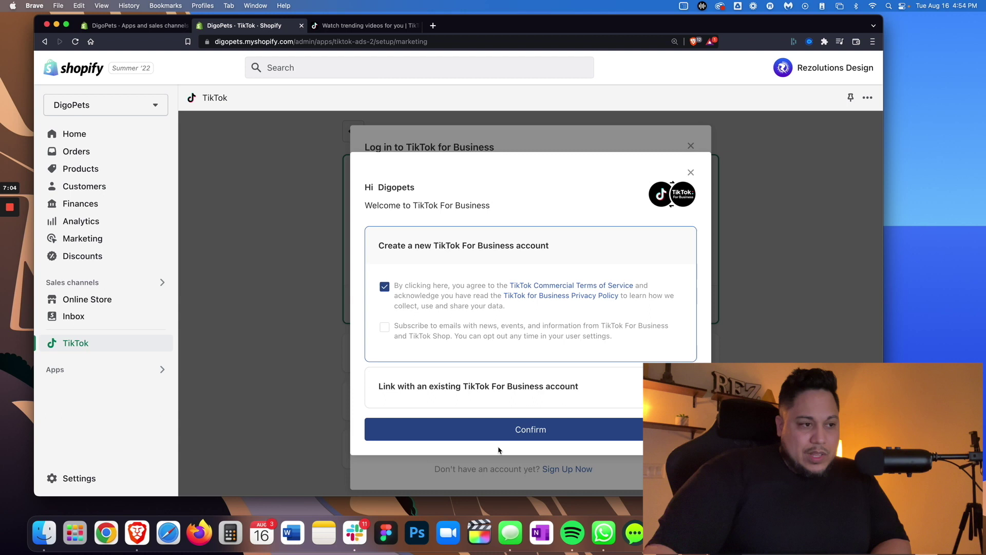
{"action": "left_click", "coordinate": [473, 437]}
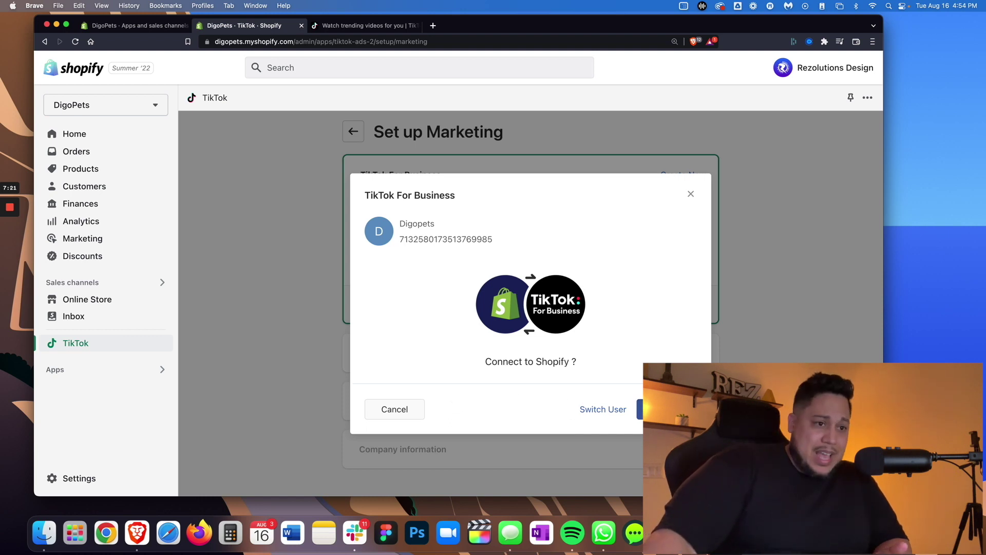
- Confirm connecting the Digopets TikTok For Business account to Shopify
{"action": "left_click", "coordinate": [662, 409]}
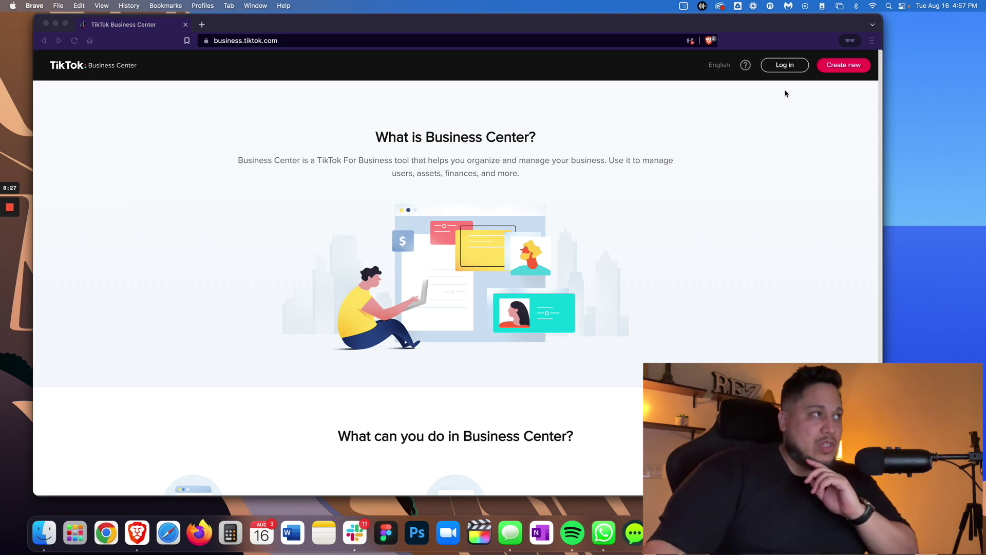
- Close the duplicate Business Center window, zoom the page in, and select the Business Center name field
{"action": "left_click", "coordinate": [45, 24]}
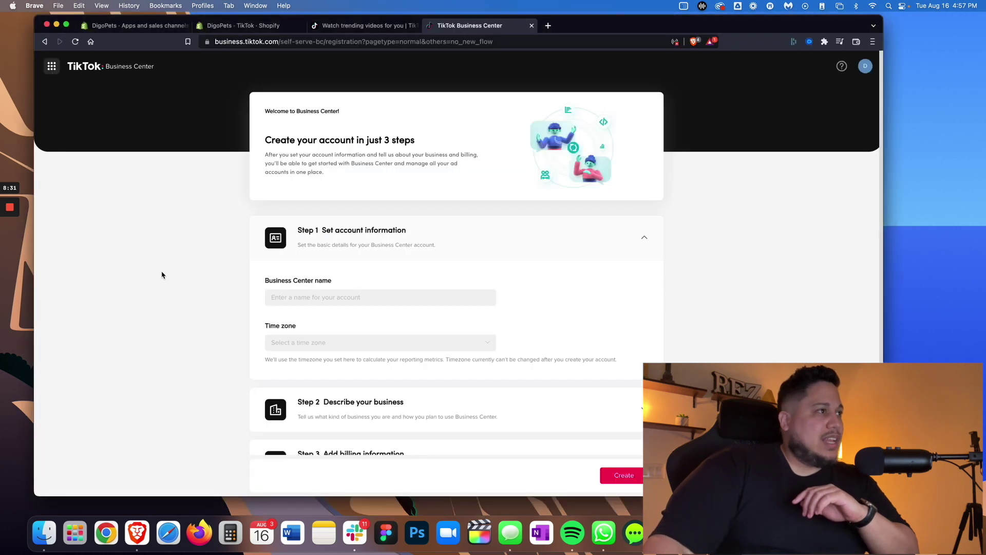
{"action": "left_click", "coordinate": [101, 6]}
{"action": "left_click", "coordinate": [110, 105]}
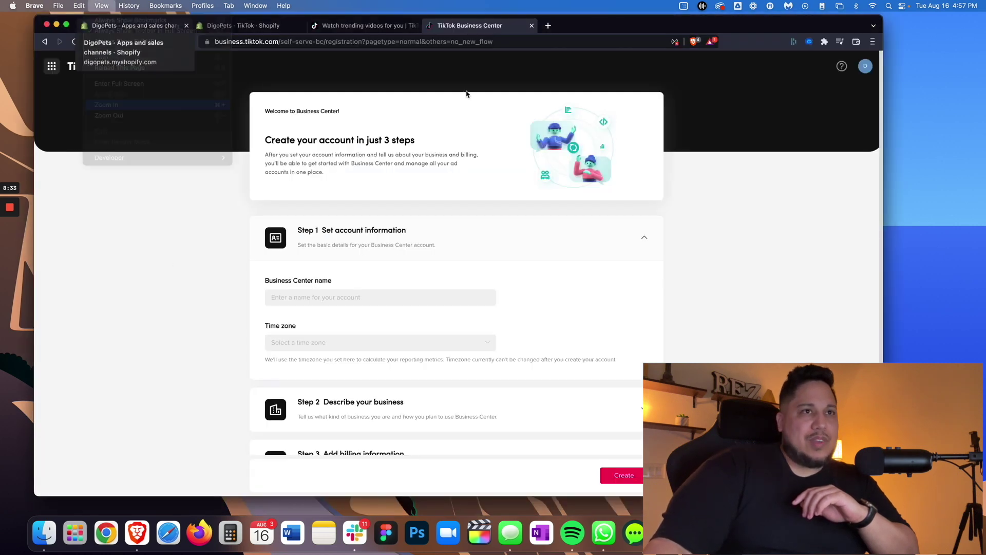
{"action": "left_click", "coordinate": [668, 59]}
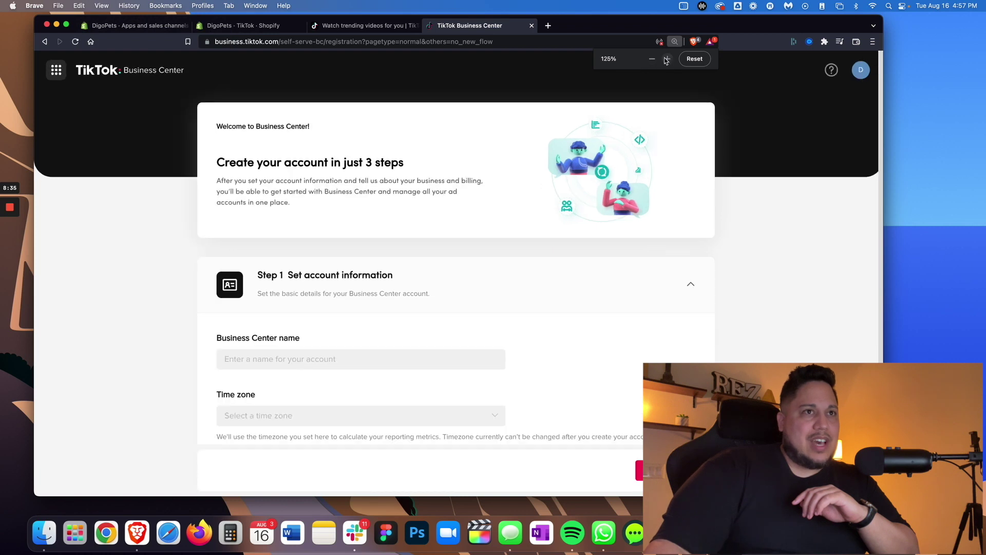
{"action": "left_click", "coordinate": [666, 59]}
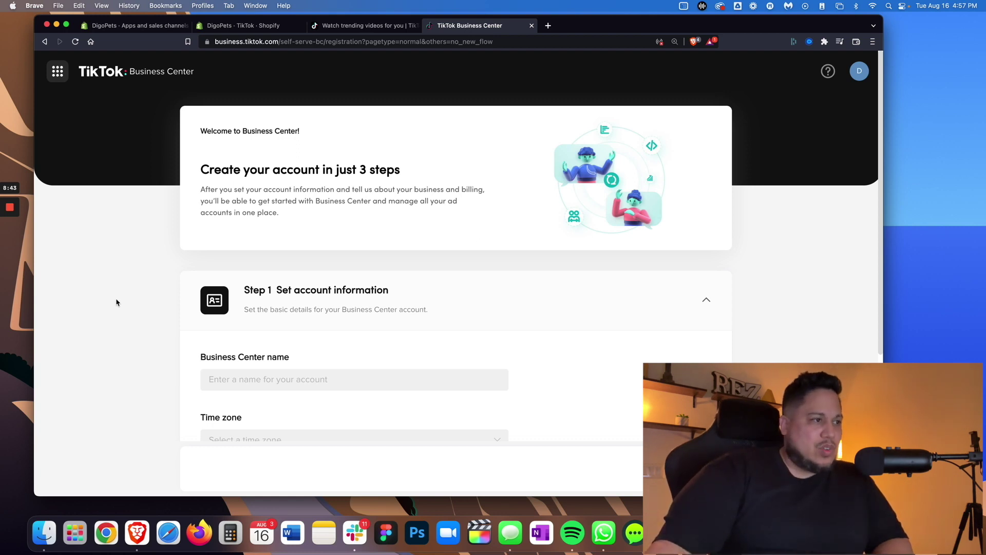
{"action": "scroll", "coordinate": [116, 302], "scroll_direction": "down", "scroll_amount": 4}
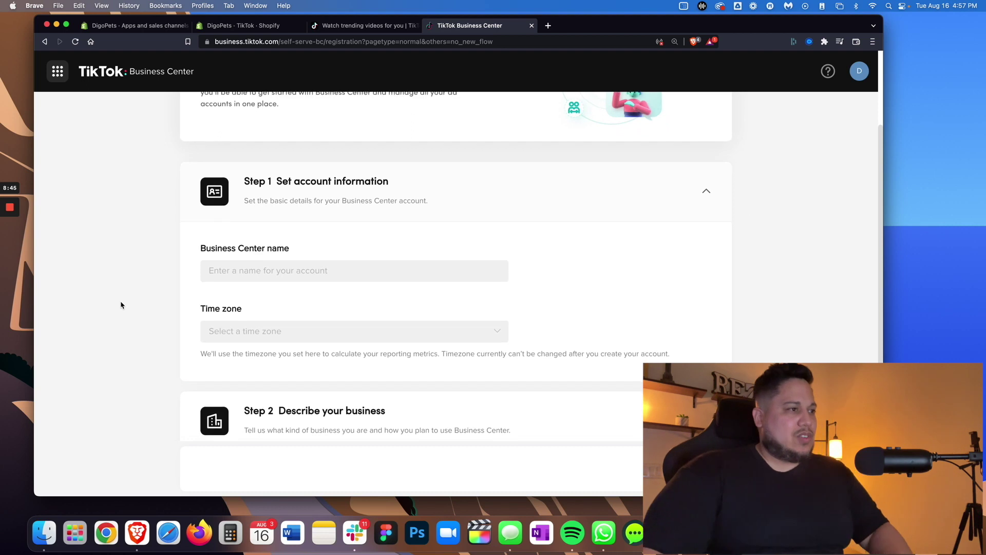
{"action": "left_click", "coordinate": [257, 273]}
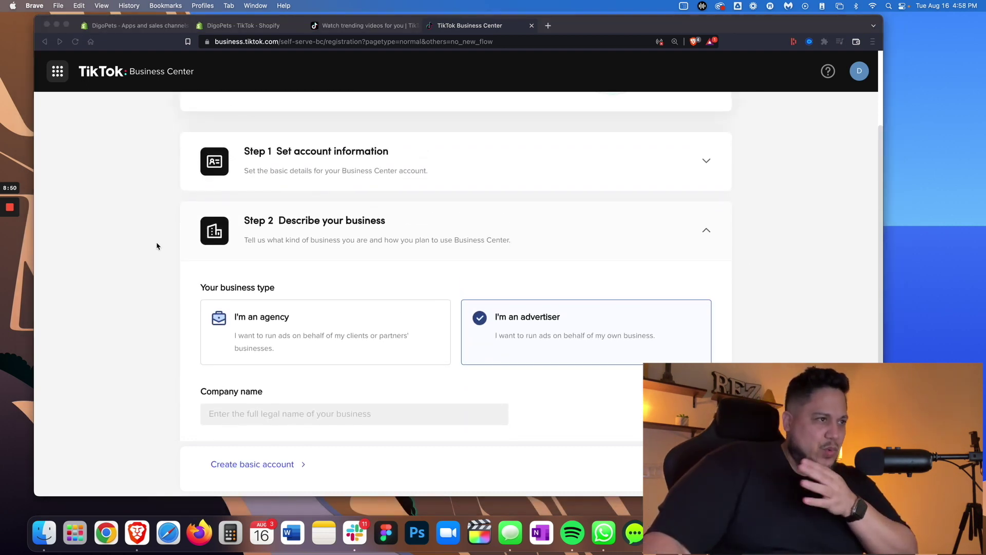
- Collapse the account information step and expand Step 2, Describe your business
{"action": "scroll", "coordinate": [157, 246], "scroll_direction": "up", "scroll_amount": 3}
{"action": "scroll", "coordinate": [157, 246], "scroll_direction": "down", "scroll_amount": 1}
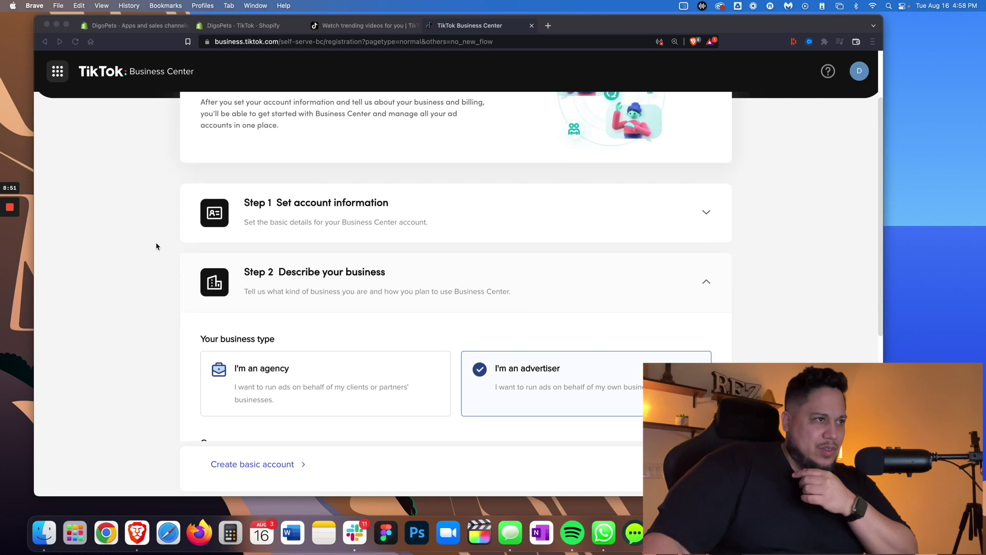
{"action": "left_click", "coordinate": [330, 227]}
{"action": "scroll", "coordinate": [141, 303], "scroll_direction": "down", "scroll_amount": 1}
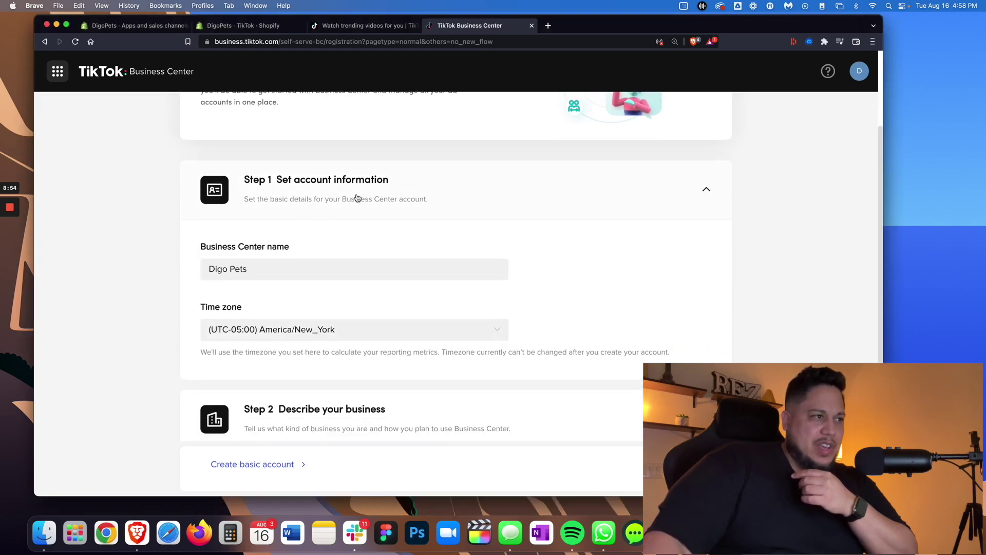
{"action": "left_click", "coordinate": [353, 198]}
{"action": "left_click", "coordinate": [330, 315]}
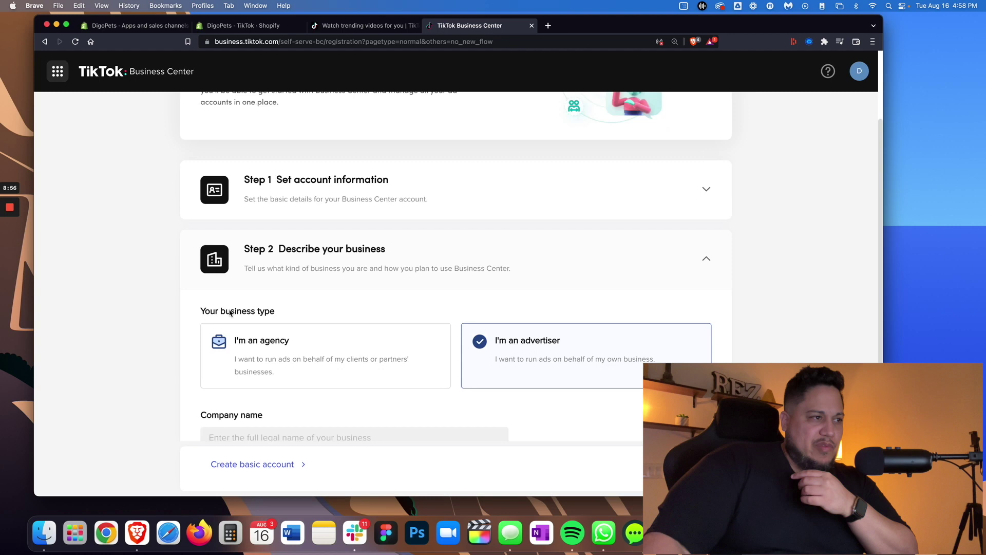
{"action": "scroll", "coordinate": [161, 310], "scroll_direction": "down", "scroll_amount": 3}
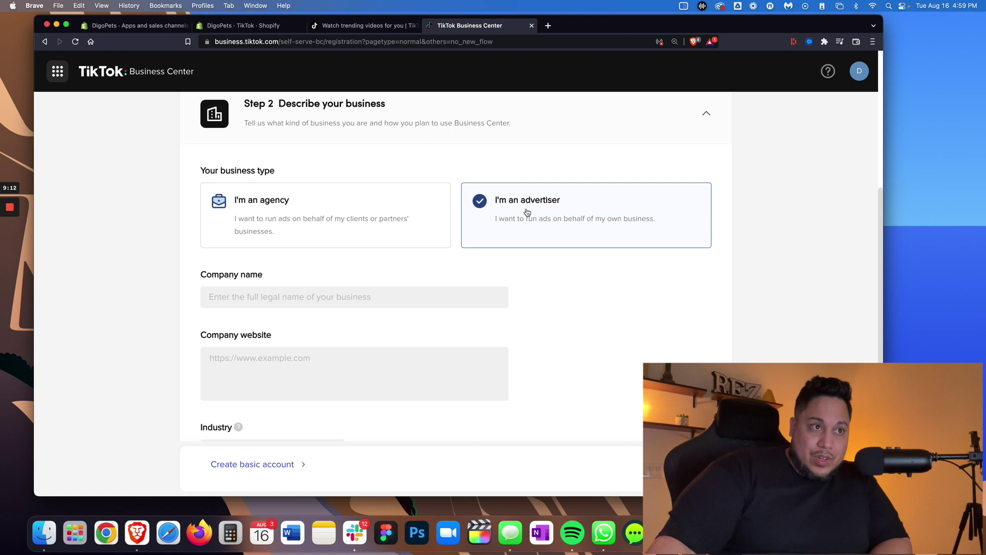
{"action": "left_click", "coordinate": [256, 301]}
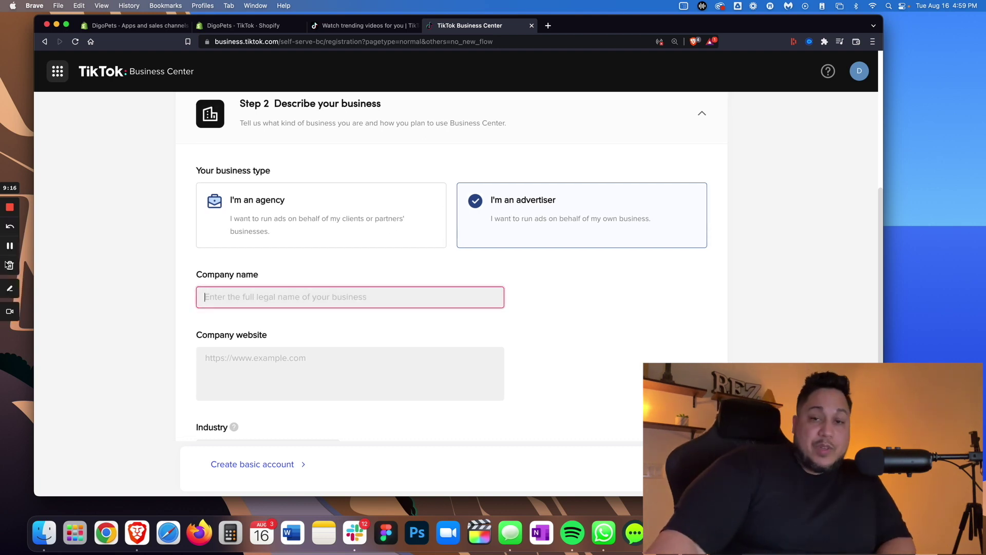
{"action": "left_click", "coordinate": [9, 248]}
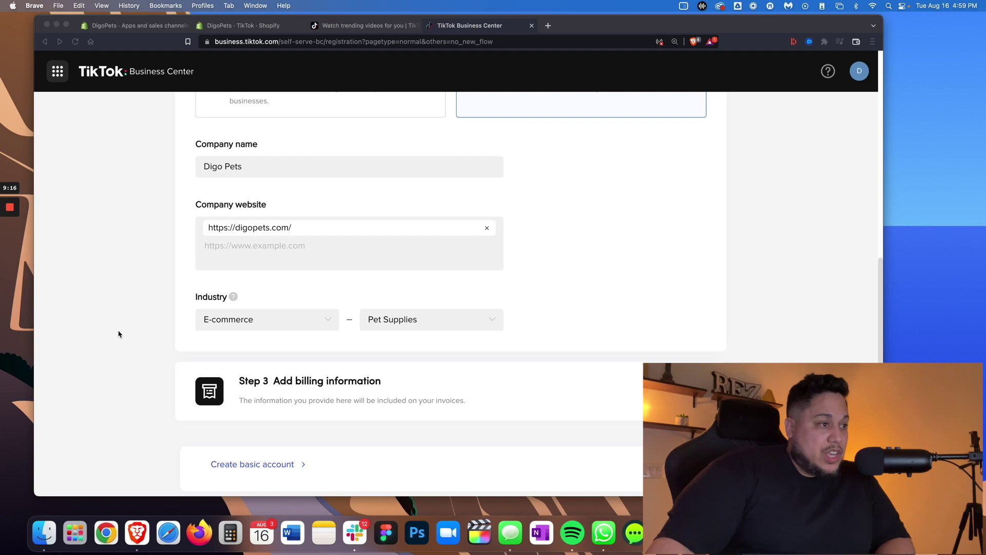
{"action": "scroll", "coordinate": [118, 334], "scroll_direction": "up", "scroll_amount": 3}
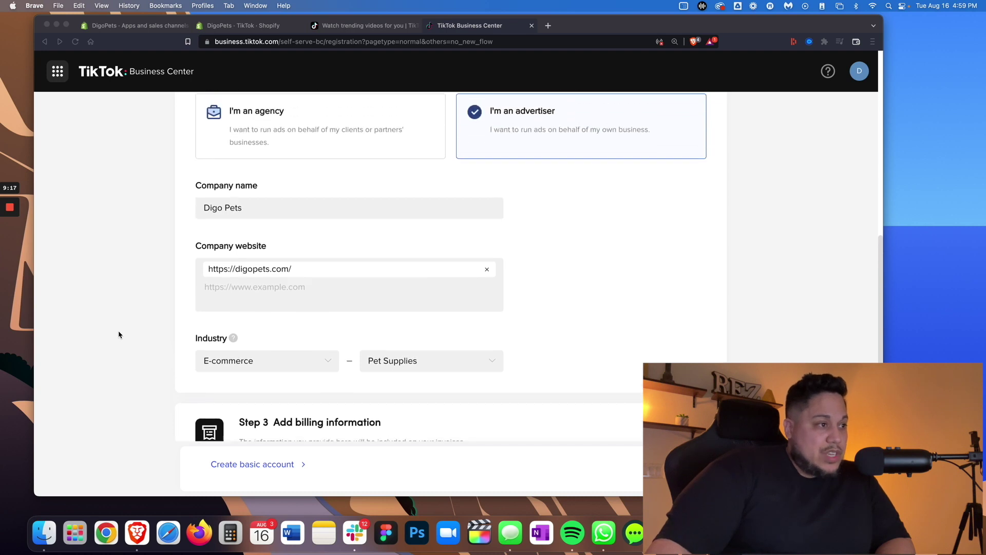
{"action": "scroll", "coordinate": [122, 334], "scroll_direction": "down", "scroll_amount": 2}
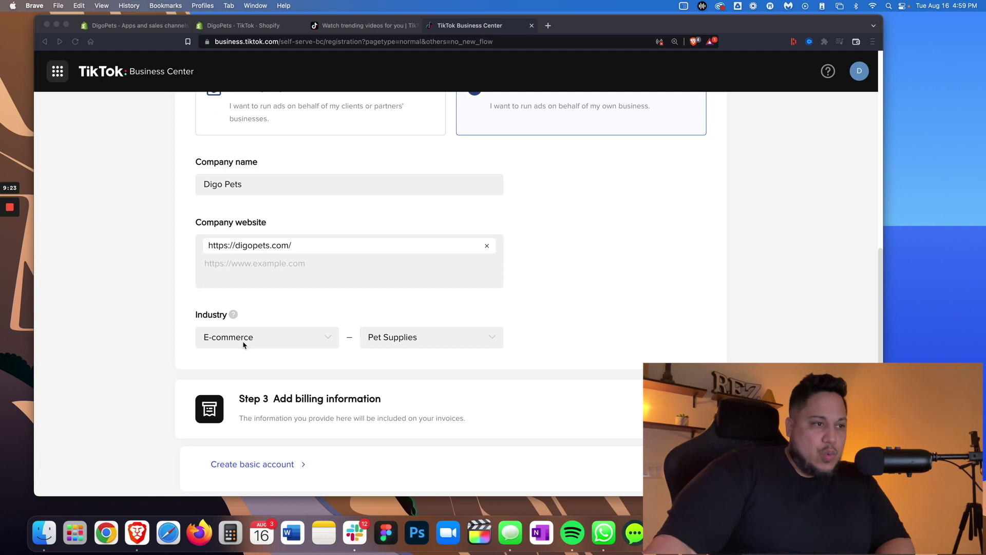
- Choose E-commerce – Pet Supplies as the business industry
{"action": "left_click", "coordinate": [442, 343]}
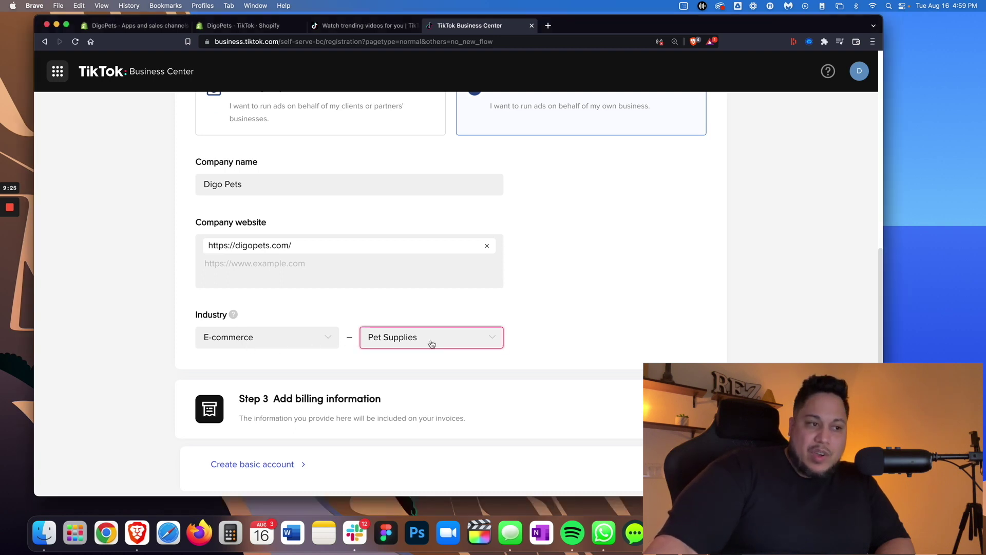
{"action": "scroll", "coordinate": [448, 383], "scroll_direction": "down", "scroll_amount": 3}
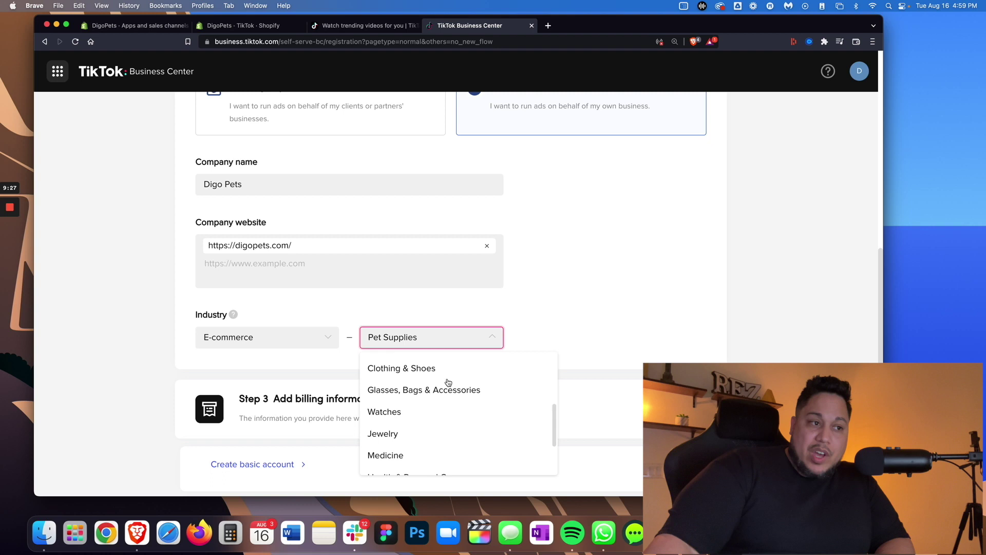
{"action": "scroll", "coordinate": [448, 382], "scroll_direction": "down", "scroll_amount": 3}
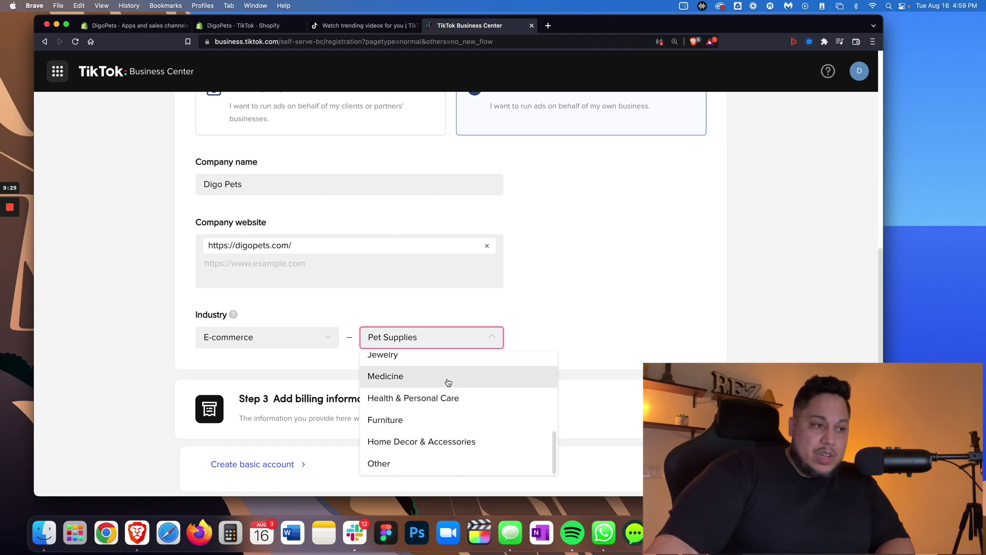
{"action": "scroll", "coordinate": [448, 382], "scroll_direction": "up", "scroll_amount": 5}
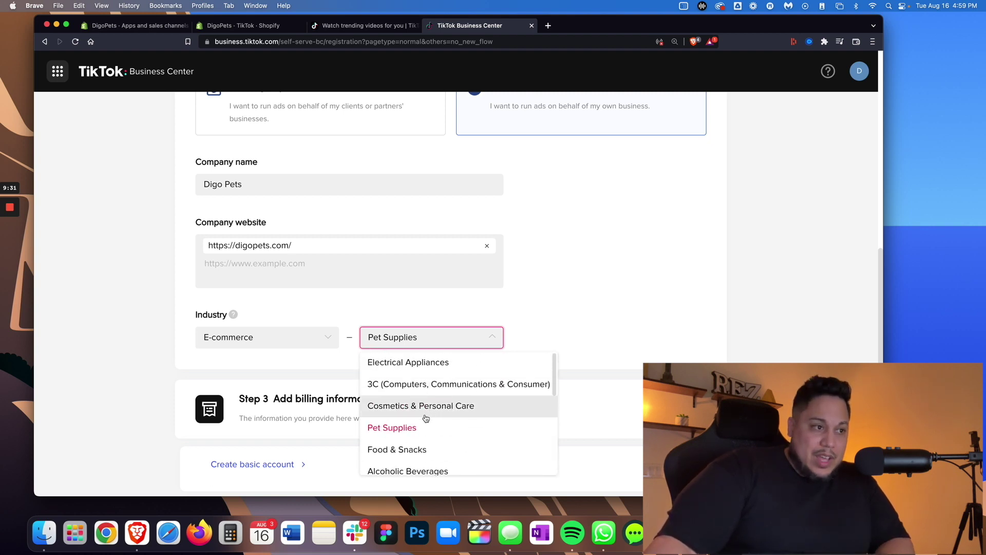
{"action": "scroll", "coordinate": [426, 418], "scroll_direction": "down", "scroll_amount": 5}
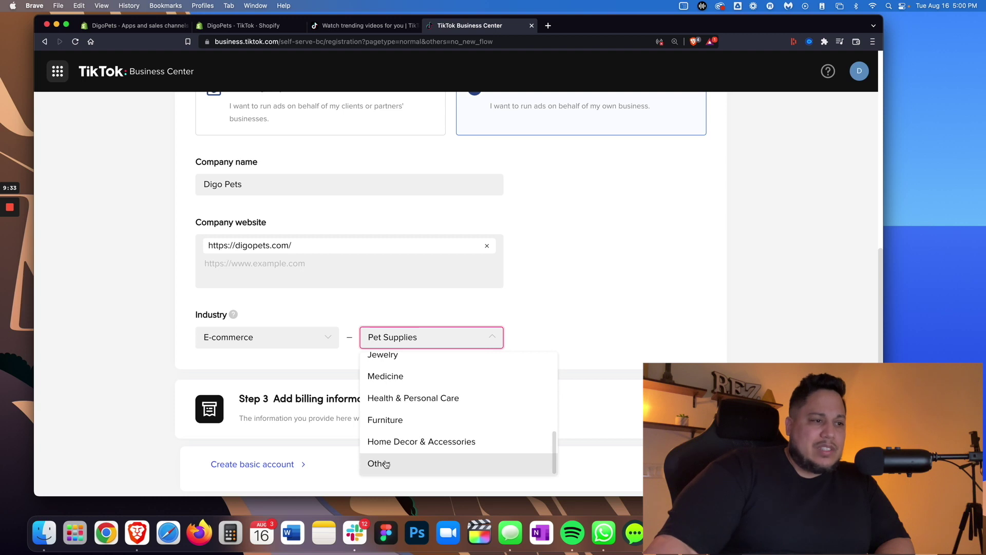
{"action": "scroll", "coordinate": [388, 439], "scroll_direction": "up", "scroll_amount": 3}
{"action": "scroll", "coordinate": [405, 430], "scroll_direction": "down", "scroll_amount": 1}
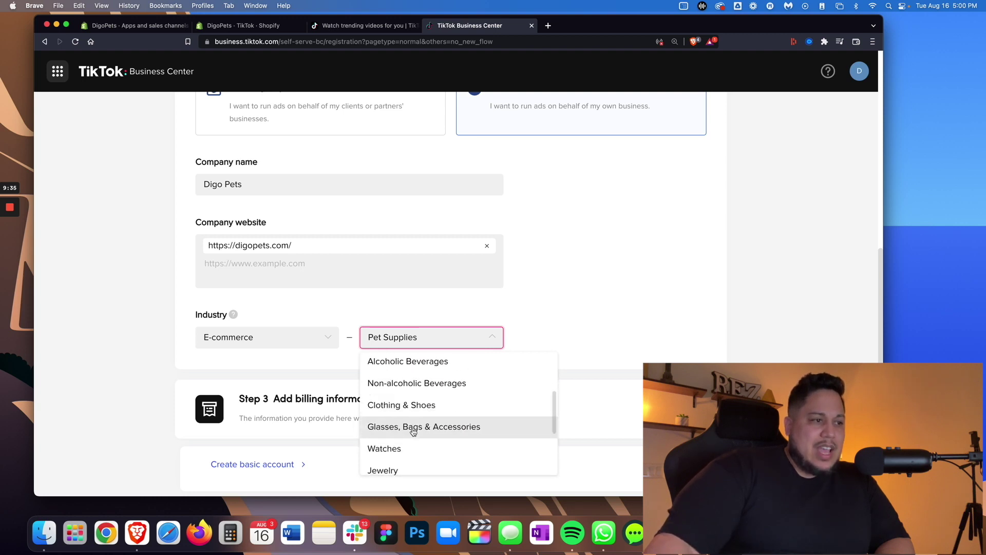
{"action": "scroll", "coordinate": [411, 432], "scroll_direction": "up", "scroll_amount": 4}
{"action": "left_click", "coordinate": [403, 398]}
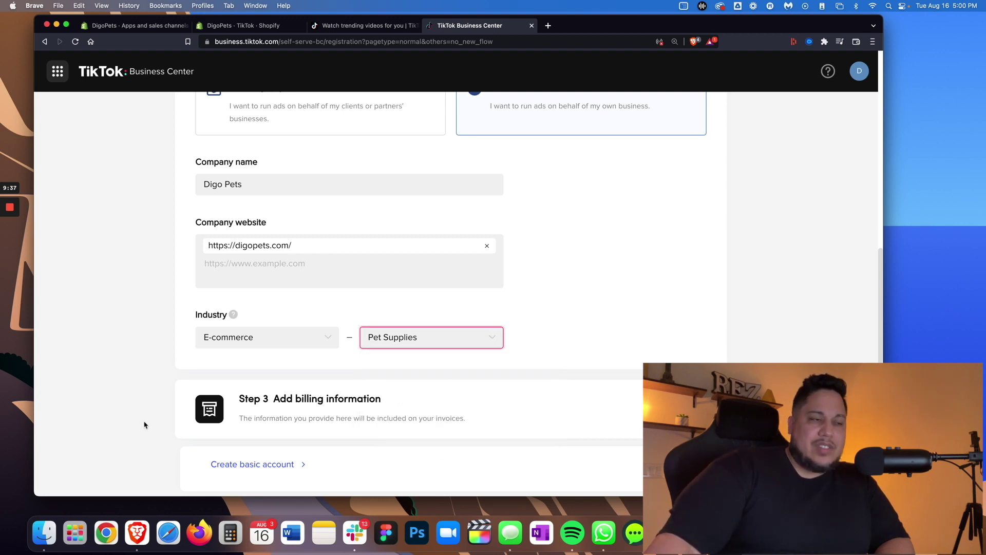
{"action": "scroll", "coordinate": [144, 425], "scroll_direction": "down", "scroll_amount": 1}
- Fill in billing information with the country or region and create the basic Digo Pets account
{"action": "left_click", "coordinate": [317, 386]}
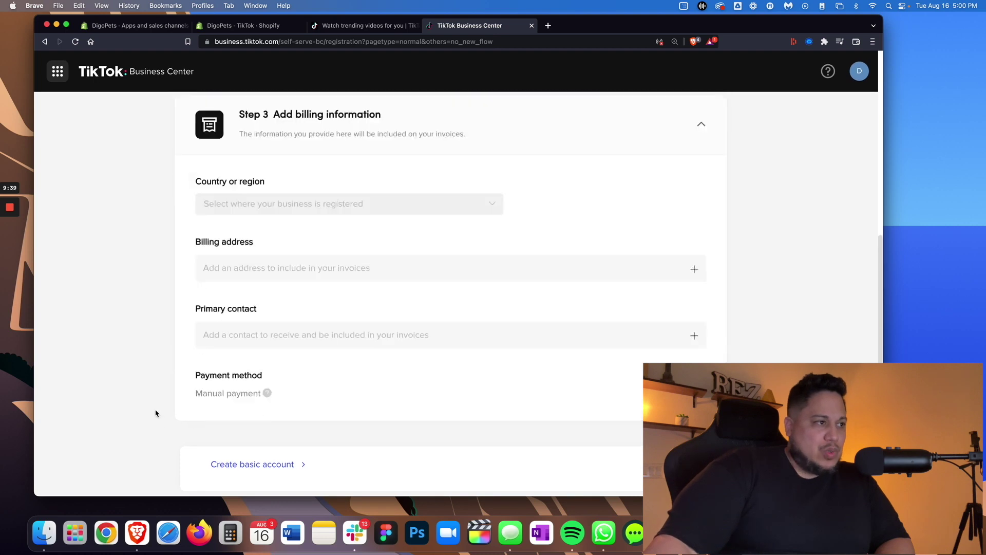
{"action": "left_click", "coordinate": [293, 210]}
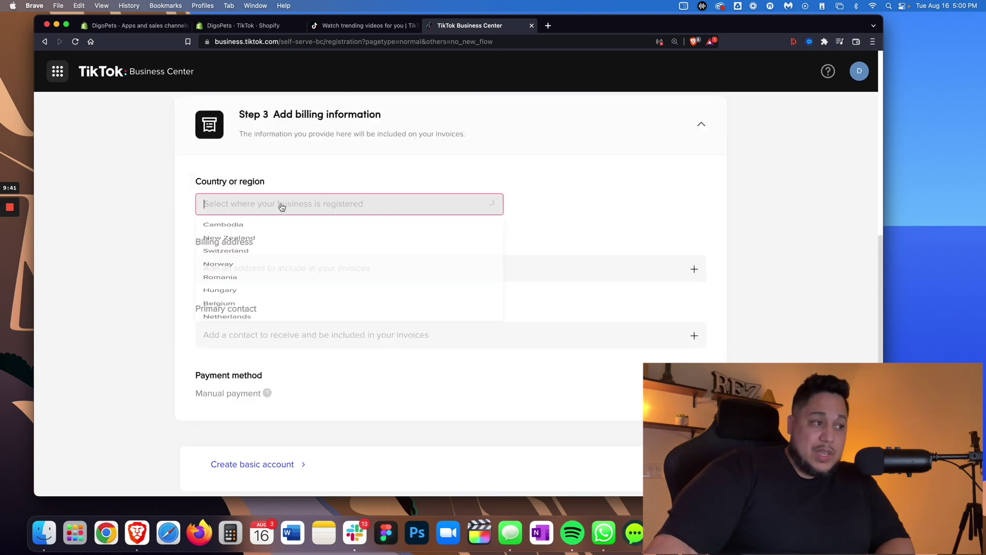
{"action": "scroll", "coordinate": [286, 312], "scroll_direction": "down", "scroll_amount": 5}
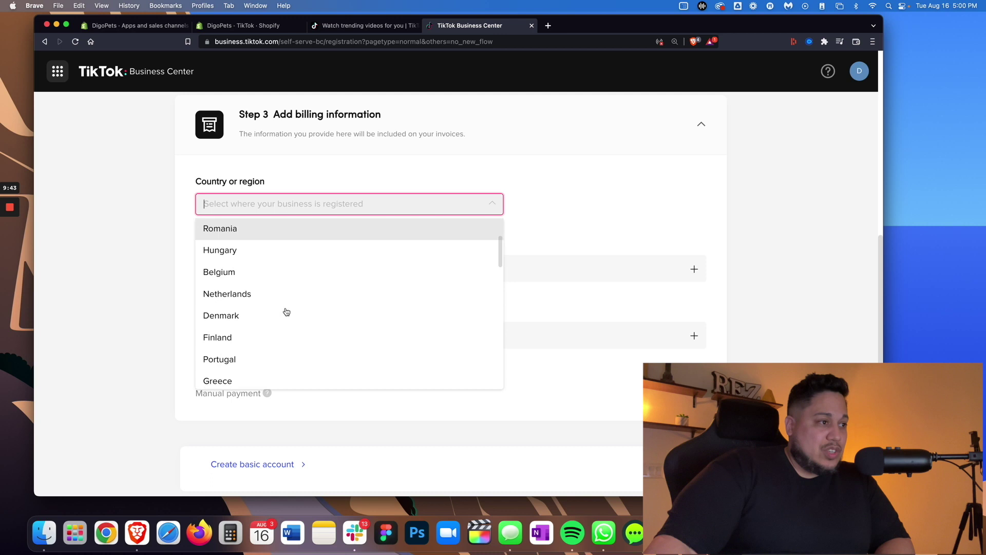
{"action": "scroll", "coordinate": [287, 311], "scroll_direction": "down", "scroll_amount": 8}
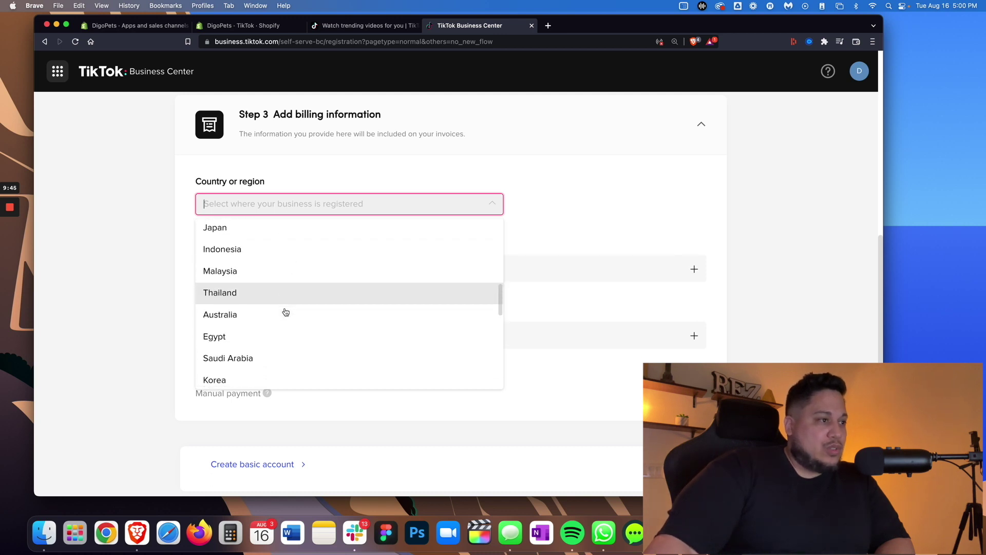
{"action": "scroll", "coordinate": [286, 311], "scroll_direction": "down", "scroll_amount": 6}
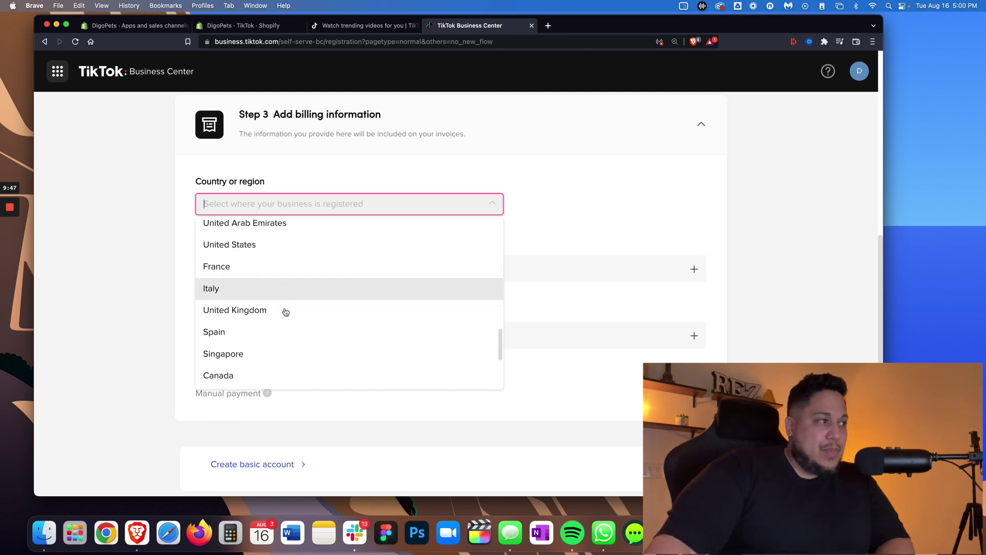
{"action": "scroll", "coordinate": [285, 311], "scroll_direction": "down", "scroll_amount": 3}
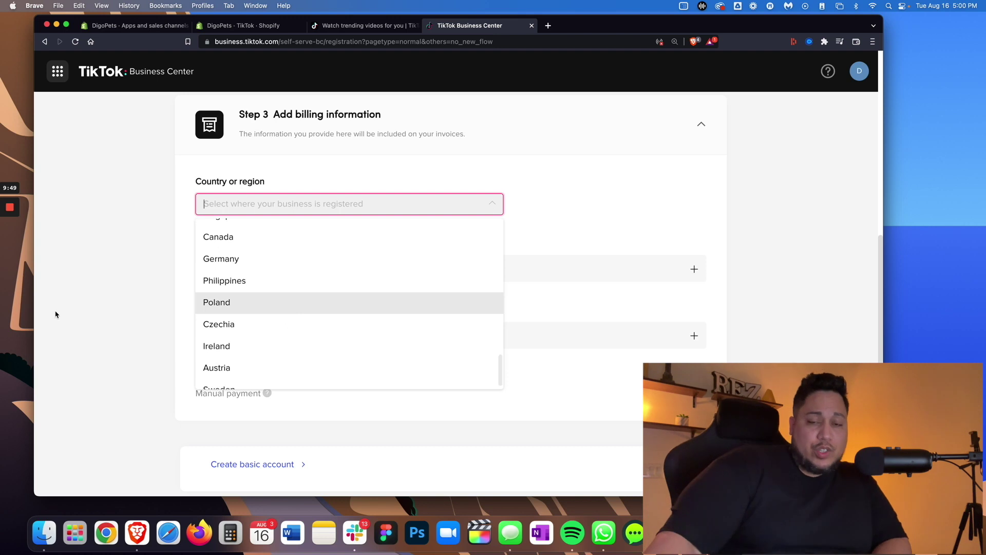
{"action": "mouse_move", "coordinate": [11, 247]}
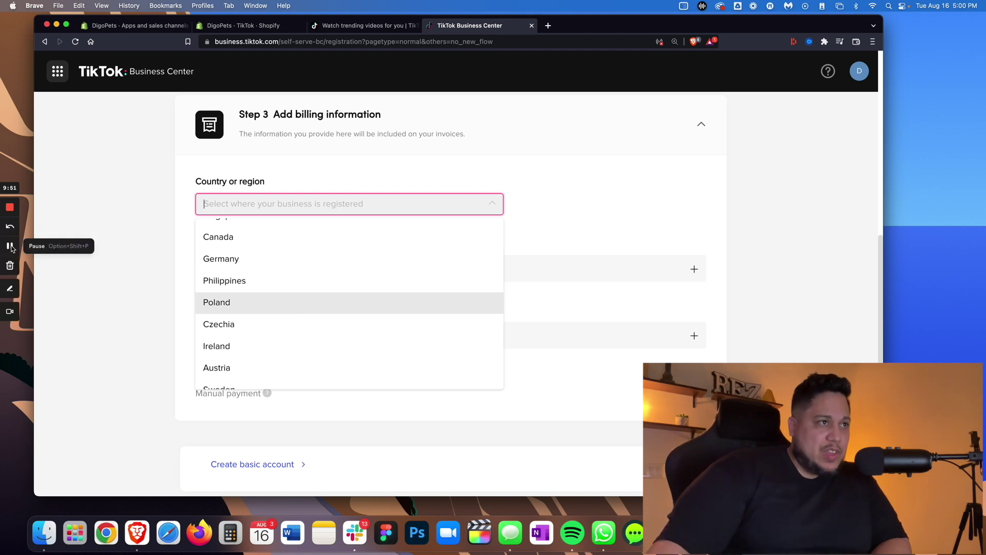
{"action": "left_click", "coordinate": [10, 246]}
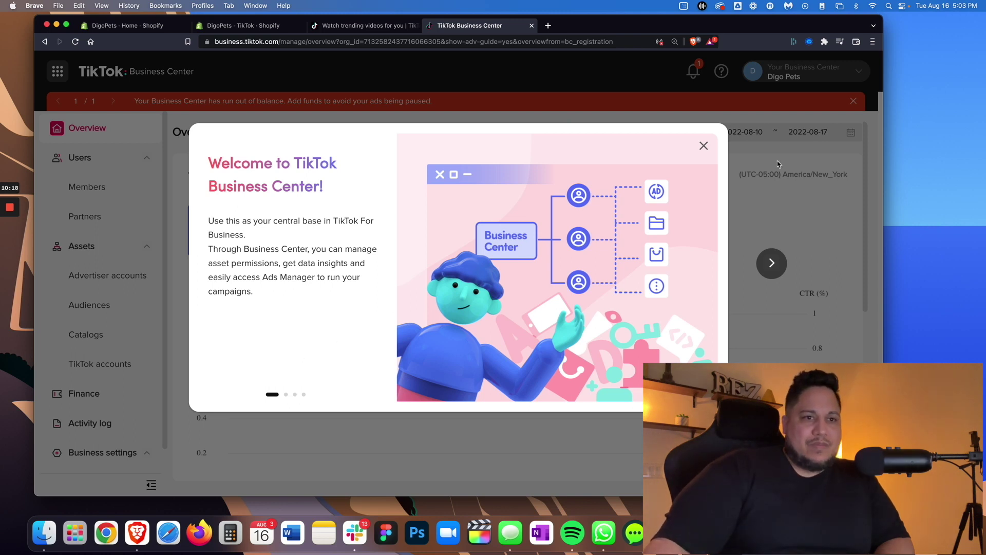
- Dismiss the Business Center welcome dialog and go to Create an Ad Account under Advertiser accounts
{"action": "left_click", "coordinate": [703, 146]}
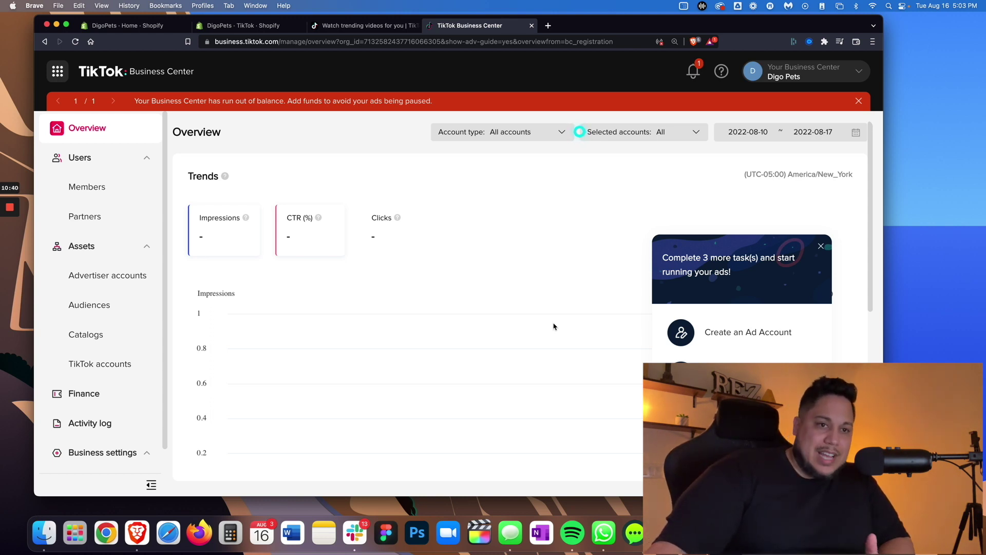
{"action": "left_click", "coordinate": [8, 250]}
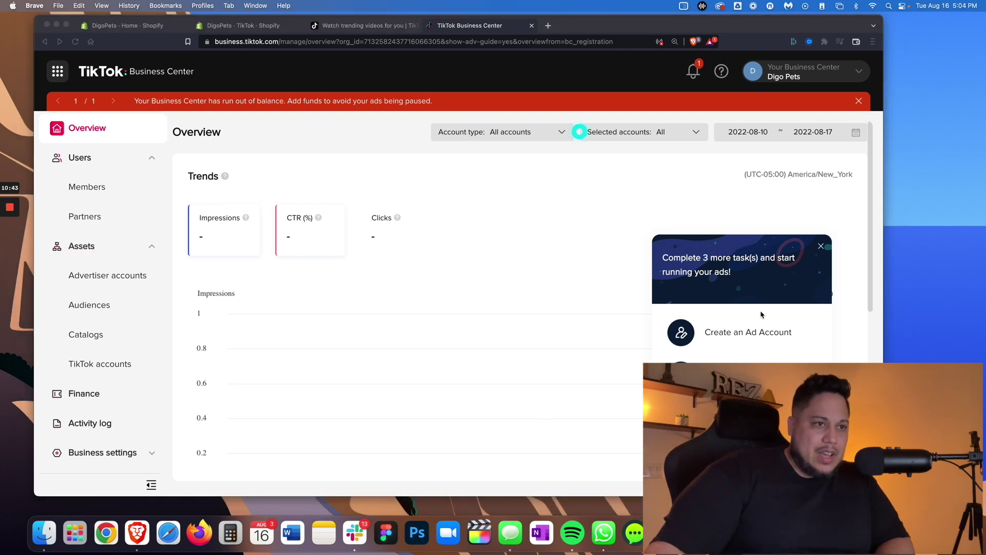
{"action": "left_click", "coordinate": [732, 335]}
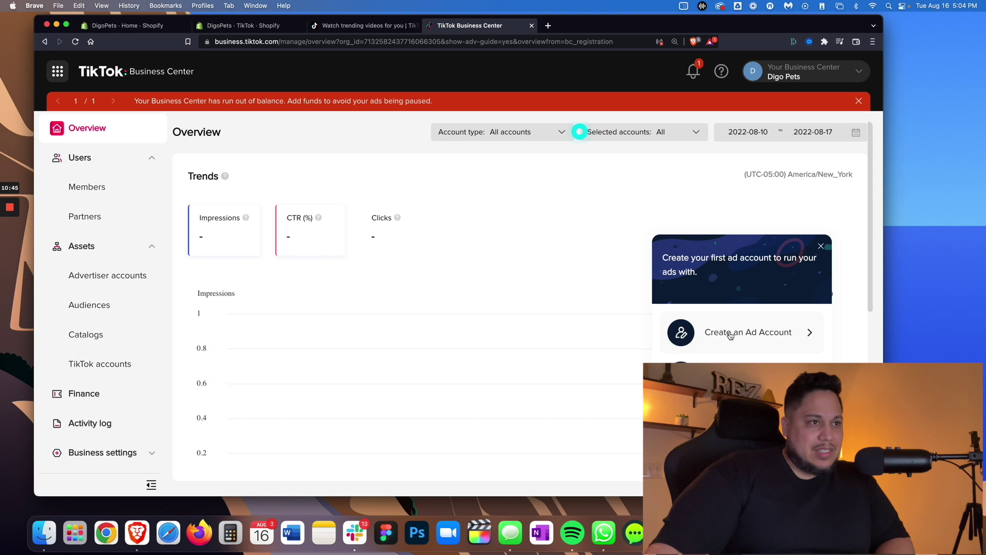
{"action": "left_click", "coordinate": [730, 335]}
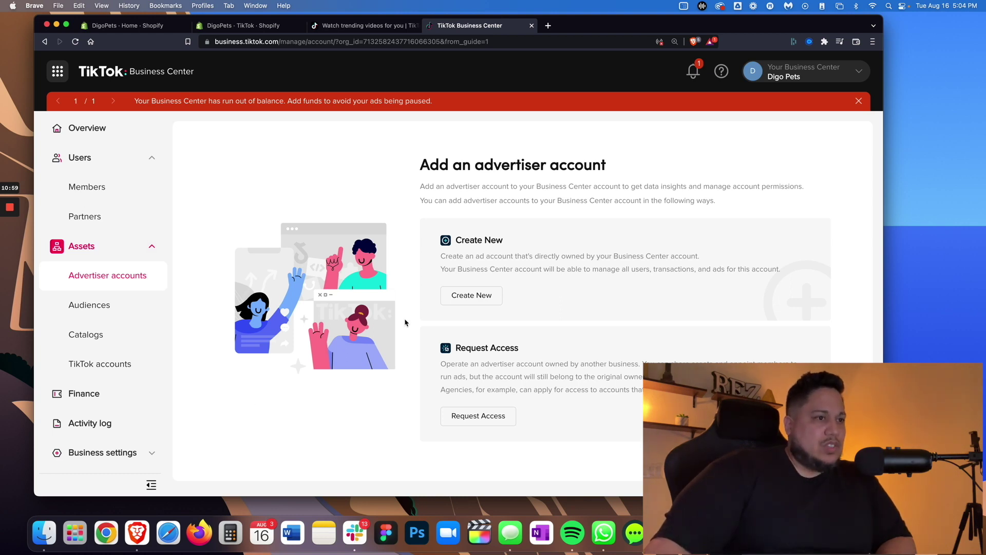
- Create the Digo Pets Ads Account advertiser account, billed in USD on America/New_York time, accepting the terms
{"action": "left_click", "coordinate": [460, 299]}
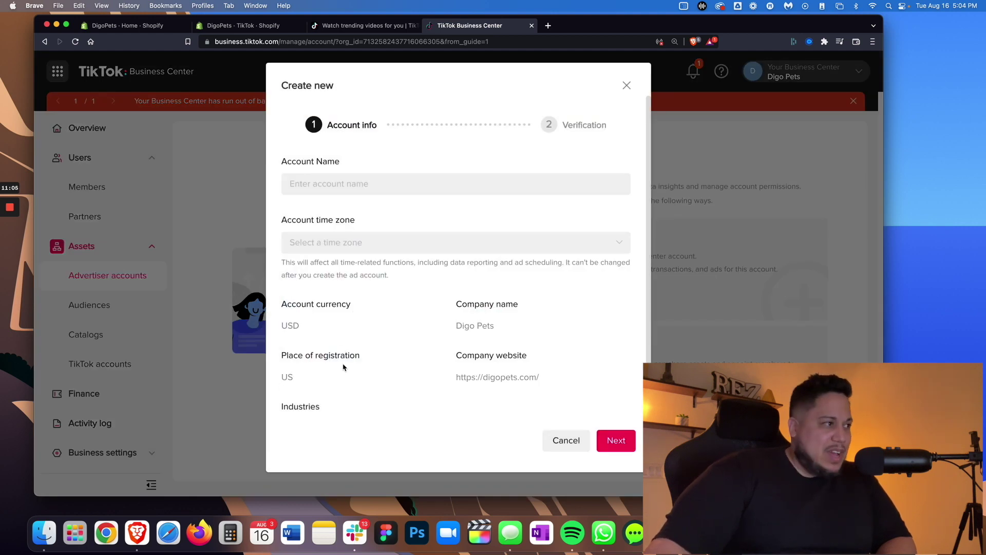
{"action": "scroll", "coordinate": [388, 335], "scroll_direction": "down", "scroll_amount": 2}
{"action": "scroll", "coordinate": [388, 335], "scroll_direction": "up", "scroll_amount": 2}
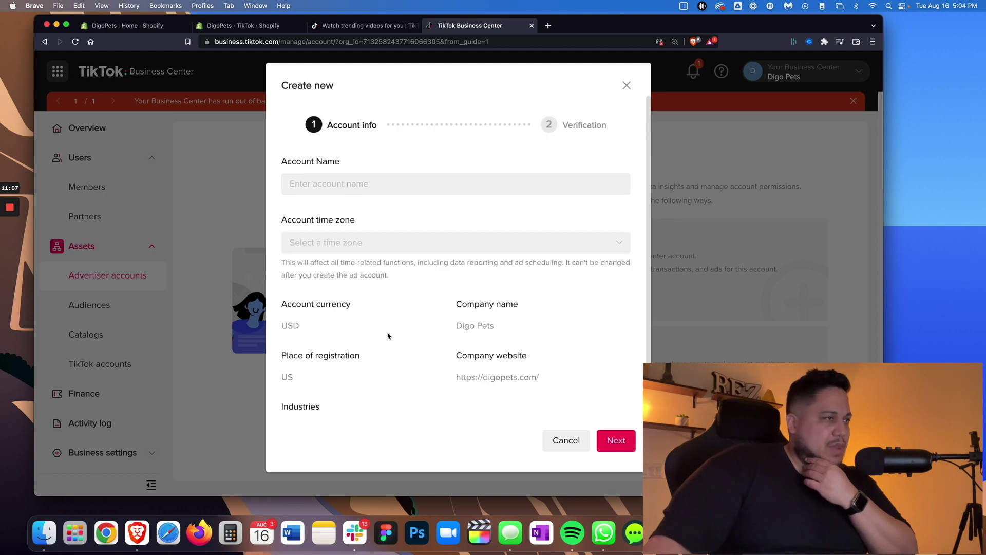
{"action": "mouse_move", "coordinate": [8, 287]}
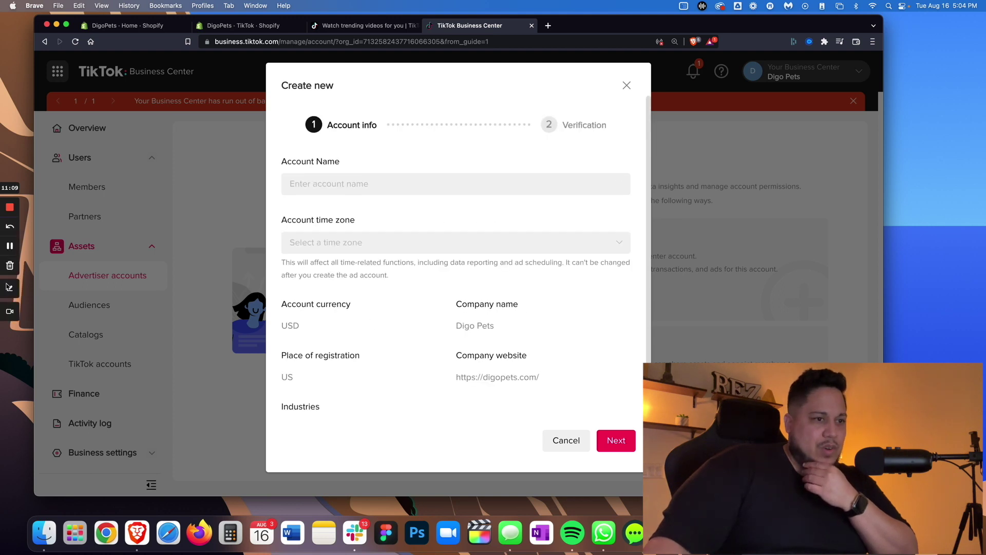
{"action": "left_click", "coordinate": [9, 247]}
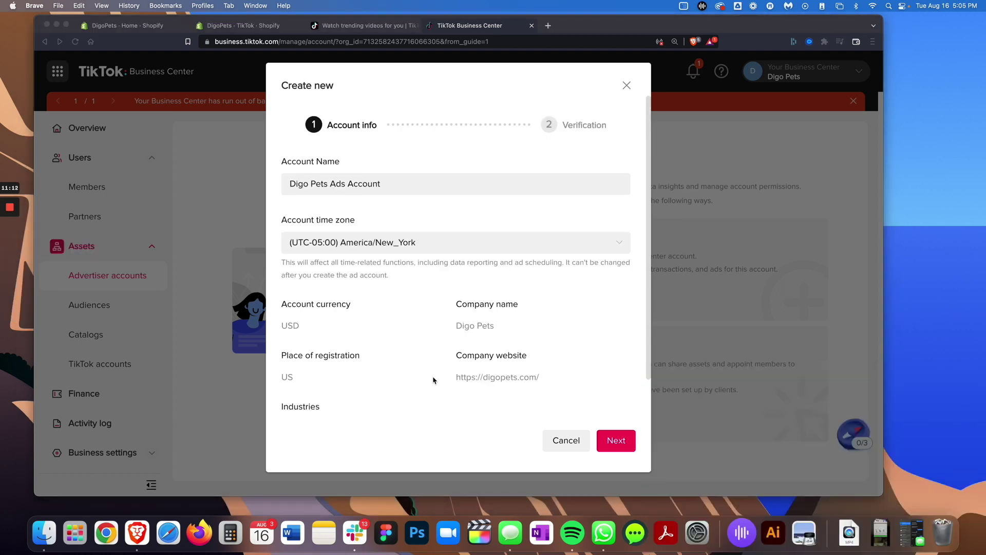
{"action": "left_click", "coordinate": [616, 444]}
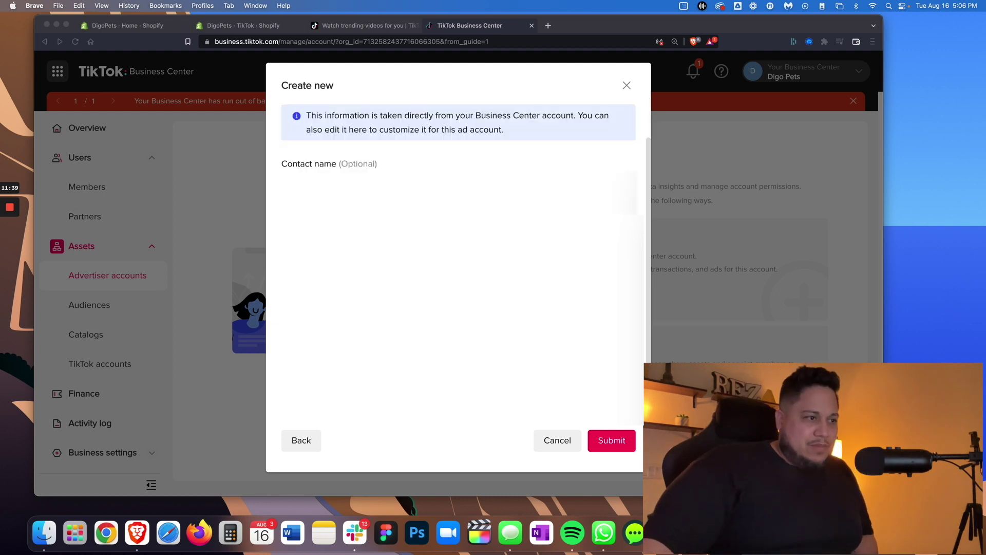
{"action": "left_click", "coordinate": [285, 383]}
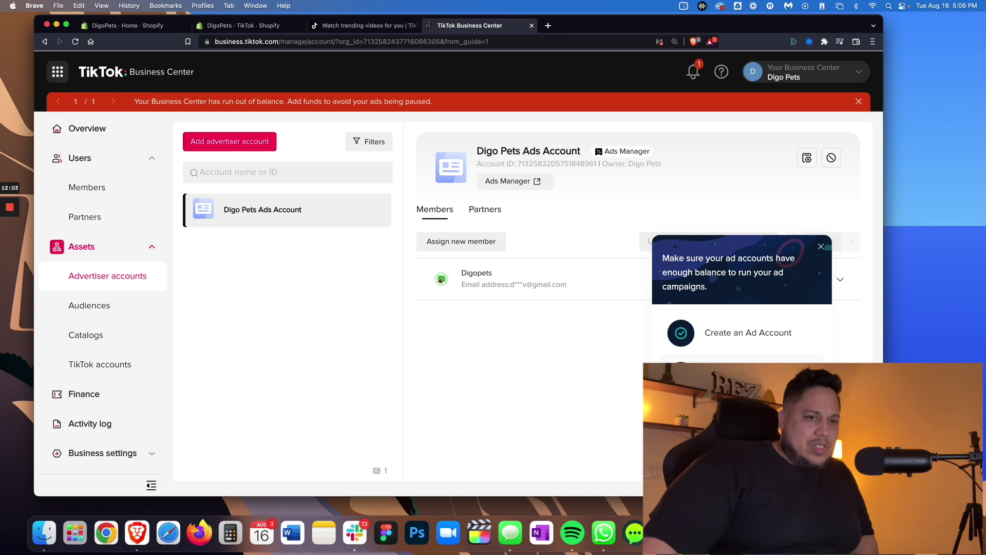
- Grant yourself Finance manager access to Business Center payments, then return to the DigoPets TikTok setup in Shopify
{"action": "left_click", "coordinate": [740, 378]}
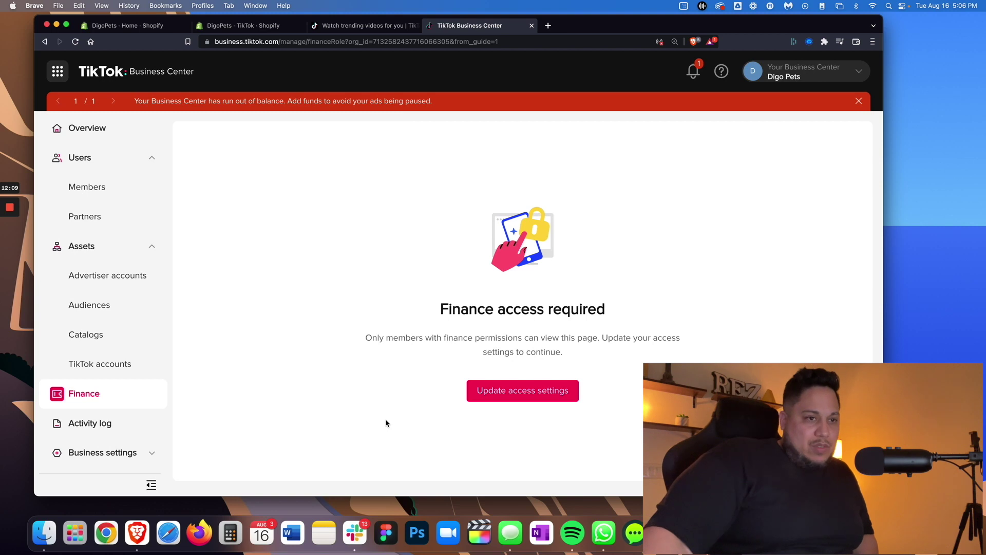
{"action": "left_click", "coordinate": [499, 395]}
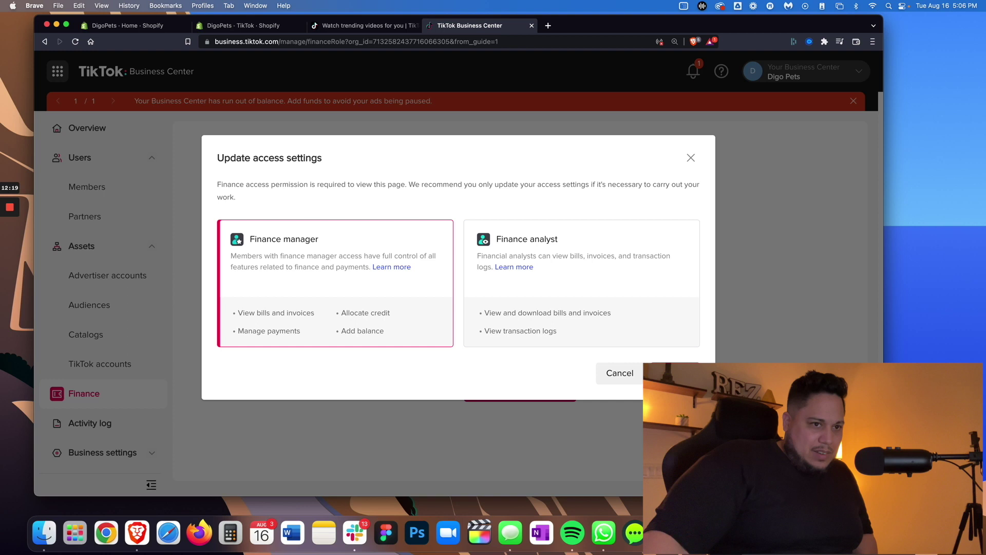
{"action": "left_click", "coordinate": [673, 373]}
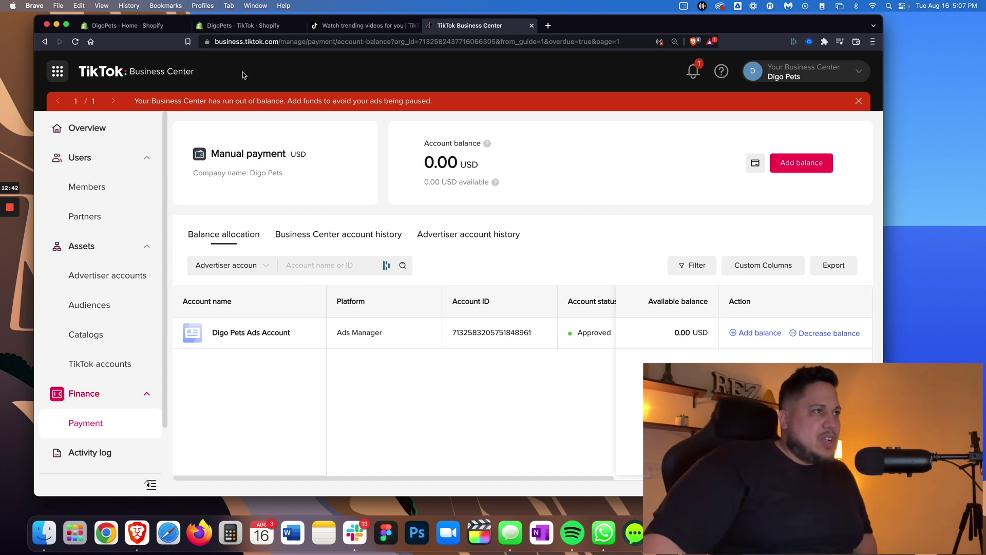
{"action": "left_click", "coordinate": [244, 26]}
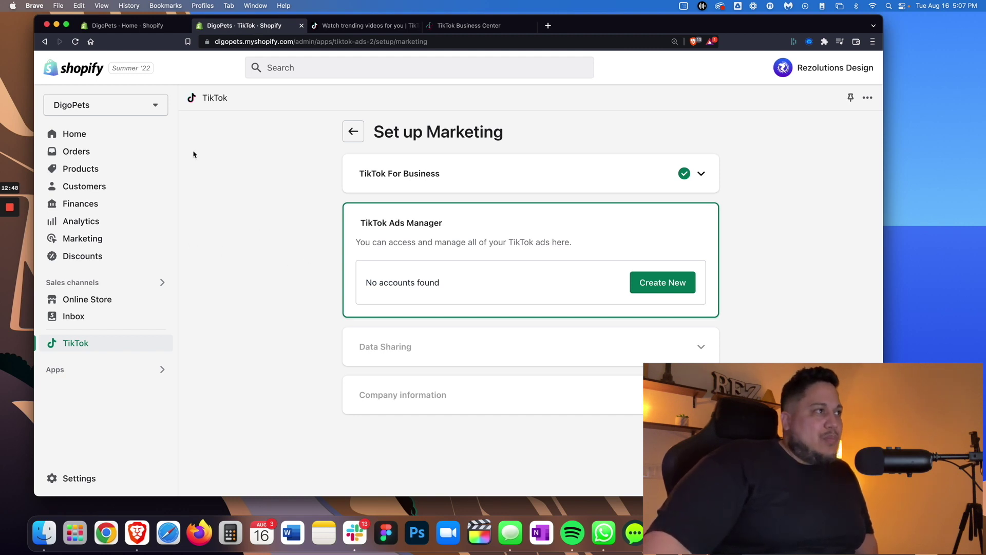
- Reload the Set up Marketing page and connect Digo Pets Ads Account under TikTok Ads Manager
{"action": "left_click", "coordinate": [76, 43]}
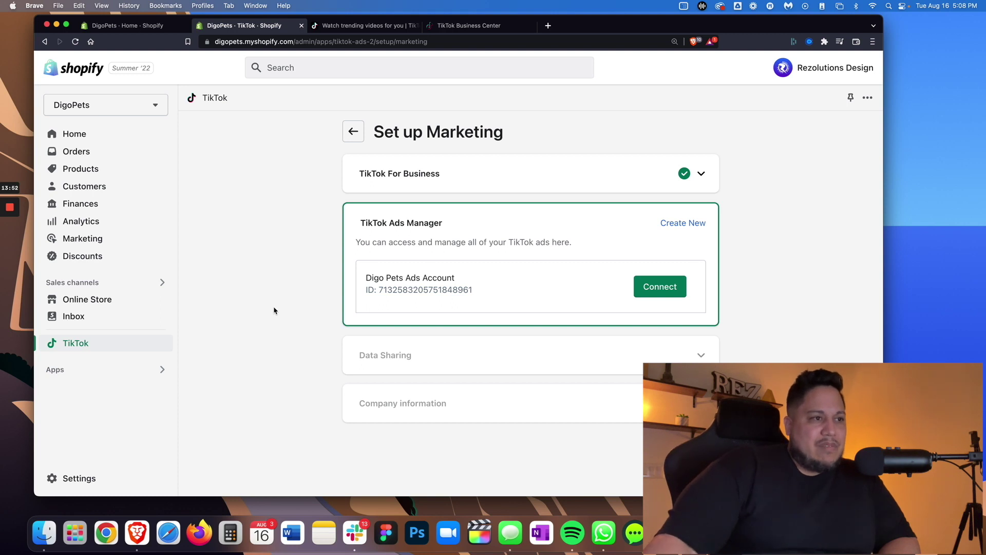
{"action": "left_click", "coordinate": [661, 288]}
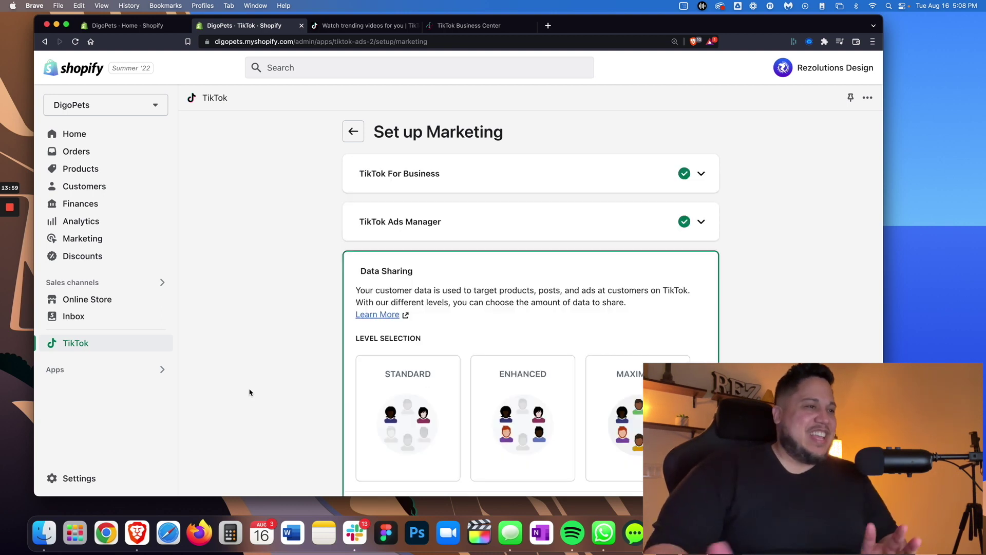
- Read the data sharing level details, then choose MAXIMUM under Level Selection in Shopify's TikTok setup
{"action": "scroll", "coordinate": [250, 392], "scroll_direction": "down", "scroll_amount": 2}
{"action": "scroll", "coordinate": [250, 392], "scroll_direction": "down", "scroll_amount": 2}
{"action": "scroll", "coordinate": [249, 393], "scroll_direction": "up", "scroll_amount": 1}
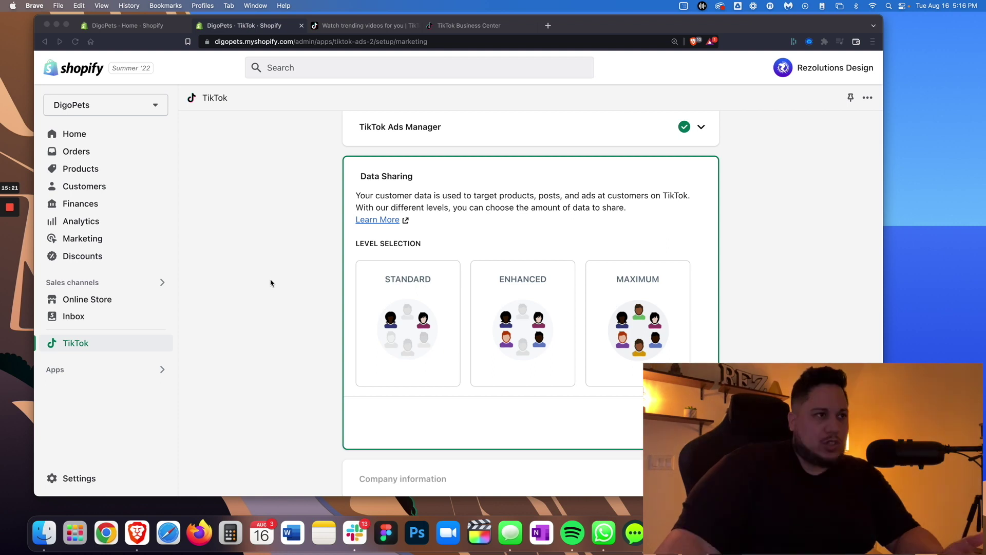
{"action": "left_click", "coordinate": [382, 220]}
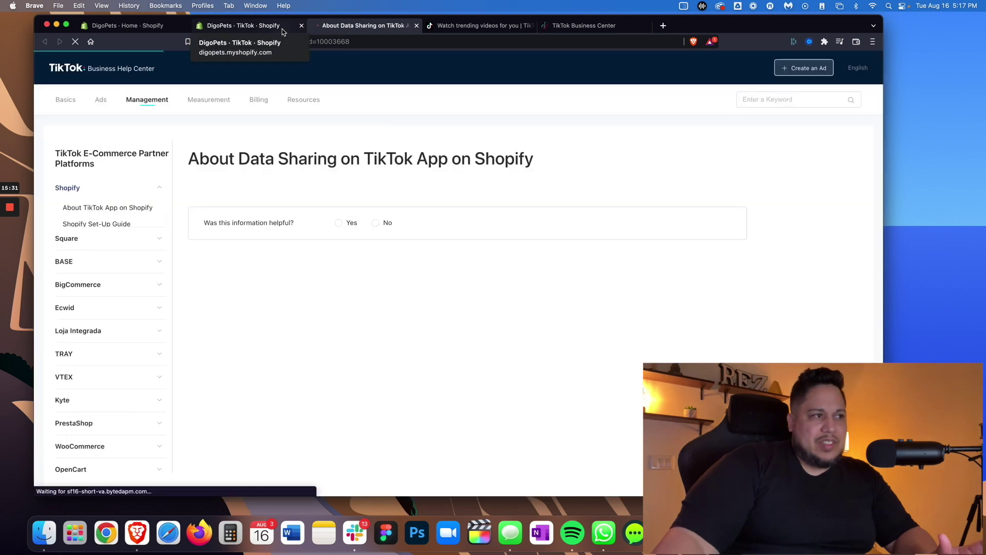
{"action": "scroll", "coordinate": [261, 388], "scroll_direction": "down", "scroll_amount": 5}
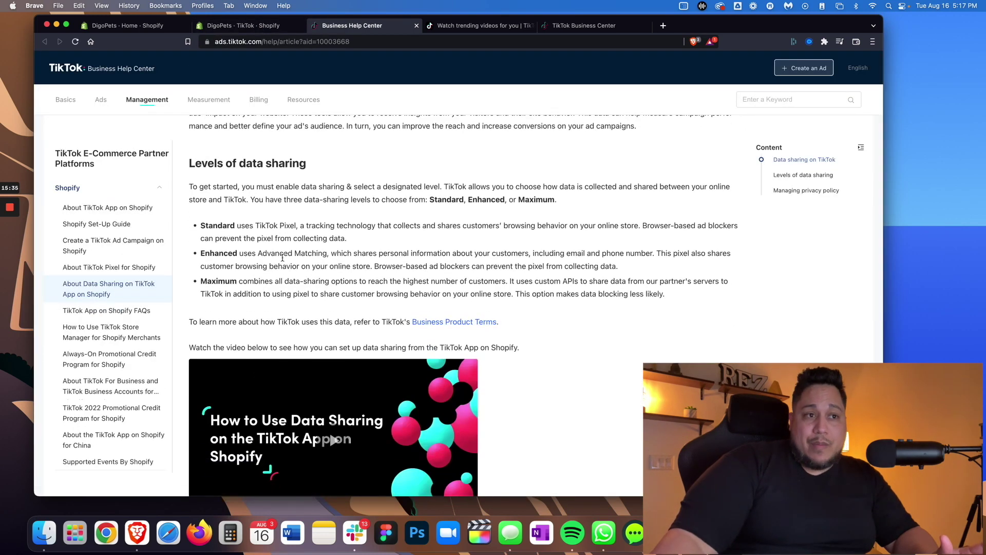
{"action": "left_click", "coordinate": [247, 25]}
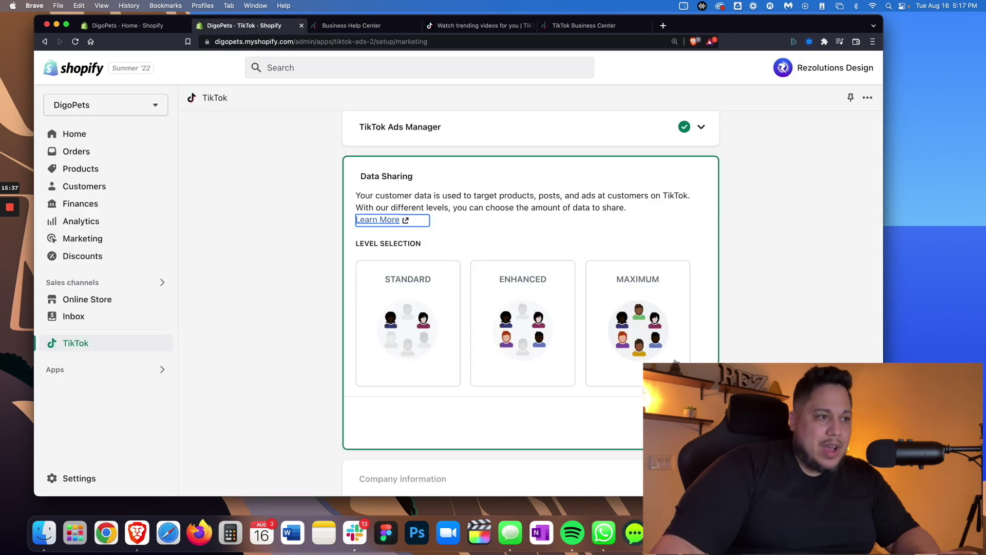
{"action": "scroll", "coordinate": [298, 420], "scroll_direction": "down", "scroll_amount": 4}
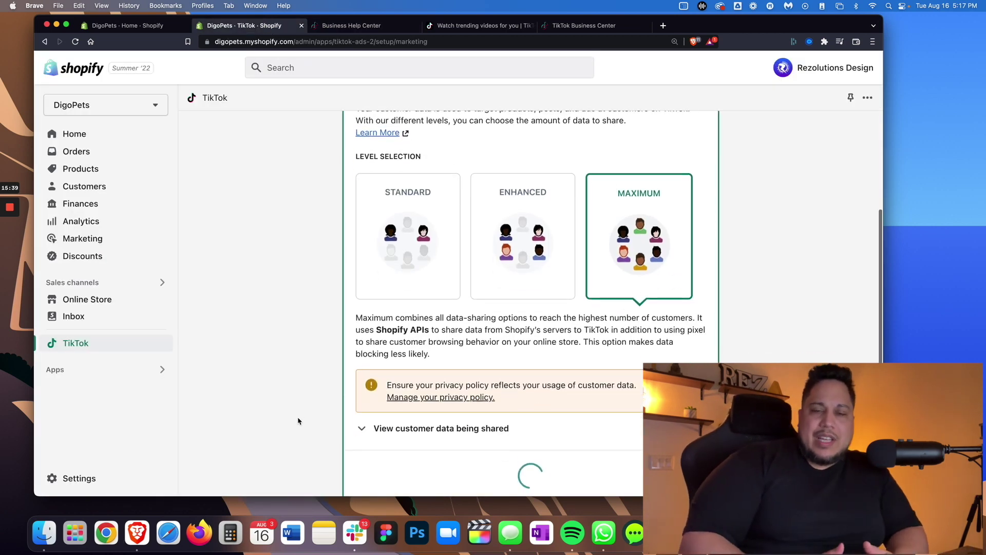
{"action": "scroll", "coordinate": [298, 420], "scroll_direction": "down", "scroll_amount": 1}
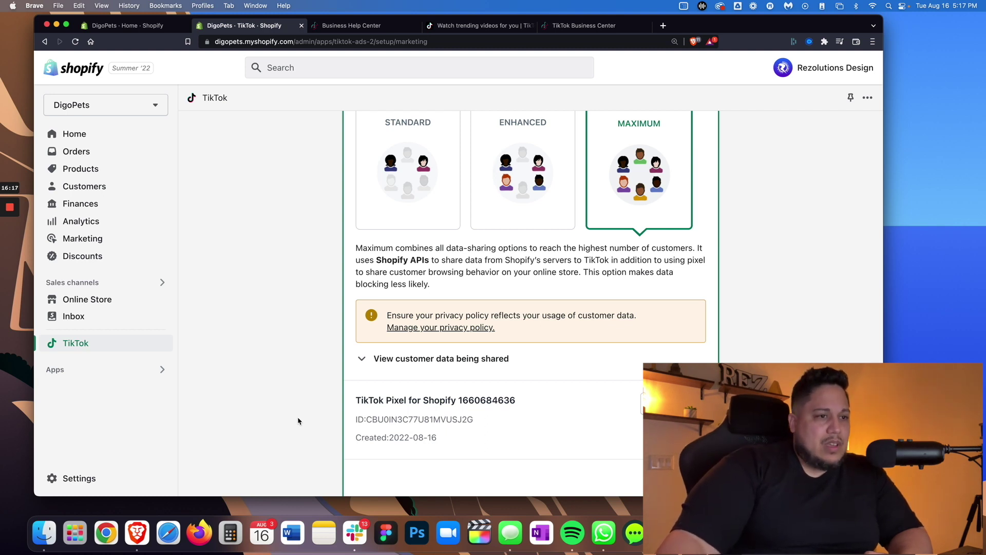
{"action": "scroll", "coordinate": [298, 421], "scroll_direction": "down", "scroll_amount": 1}
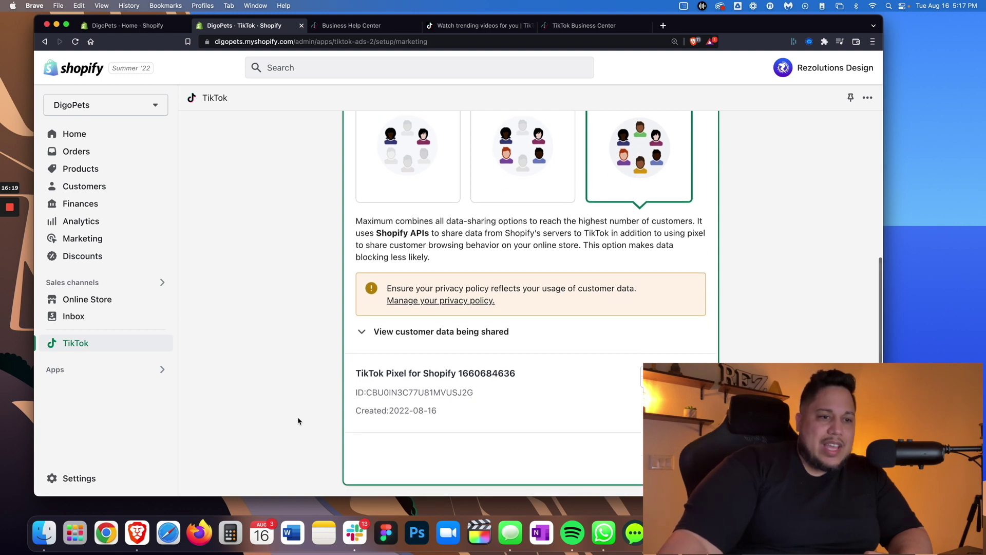
{"action": "scroll", "coordinate": [297, 420], "scroll_direction": "down", "scroll_amount": 1}
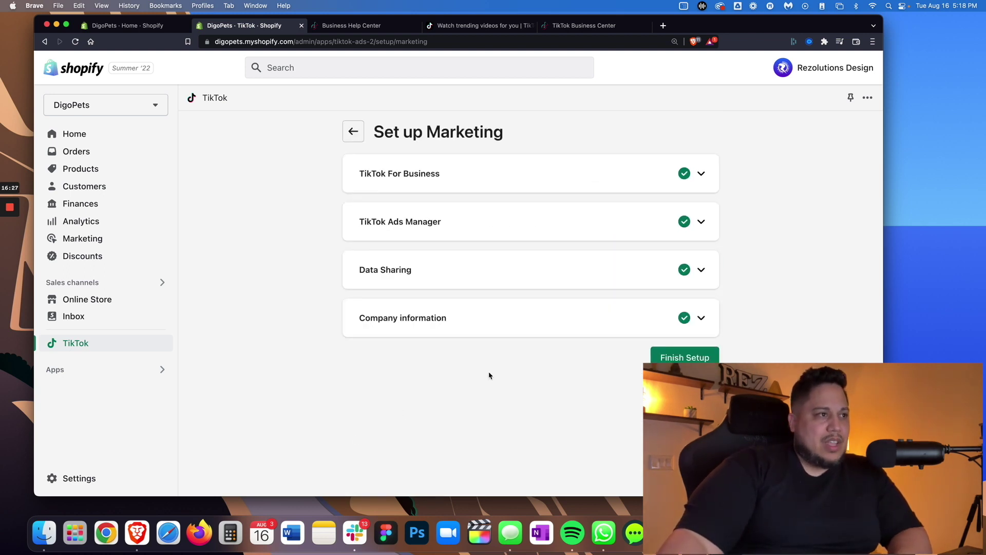
- Finish the TikTok setup and review the Channel Overview showing TikTok Marketing as Ready
{"action": "left_click", "coordinate": [684, 357]}
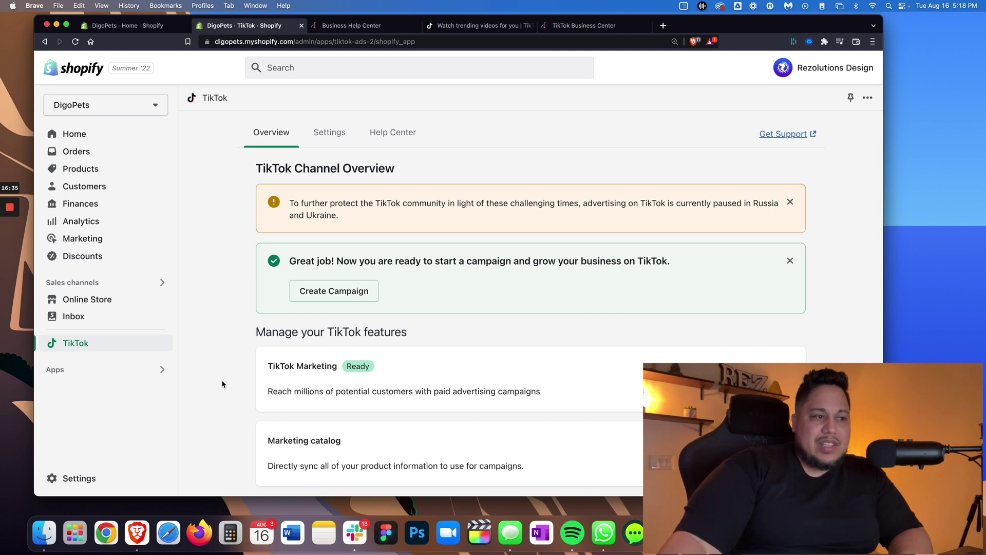
{"action": "scroll", "coordinate": [223, 384], "scroll_direction": "down", "scroll_amount": 3}
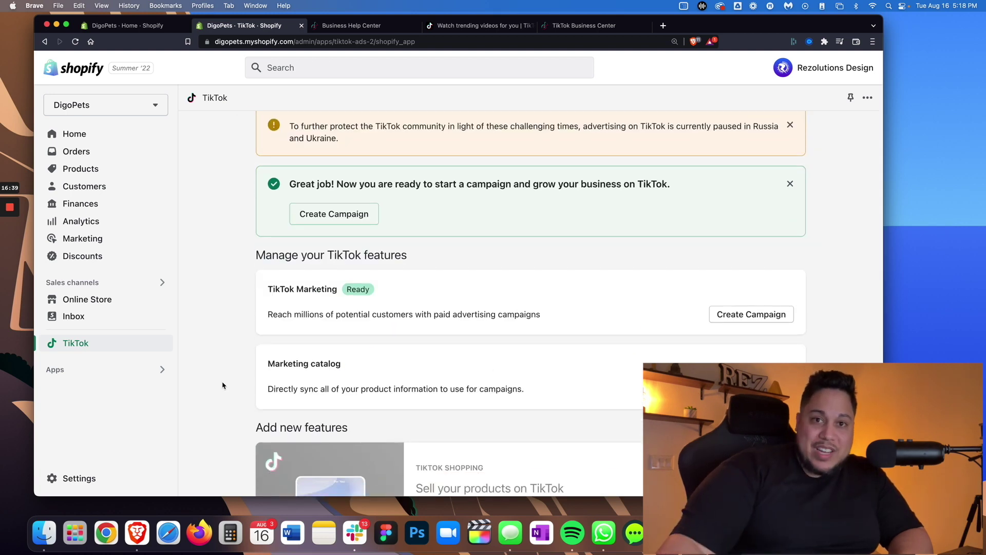
{"action": "scroll", "coordinate": [223, 385], "scroll_direction": "down", "scroll_amount": 10}
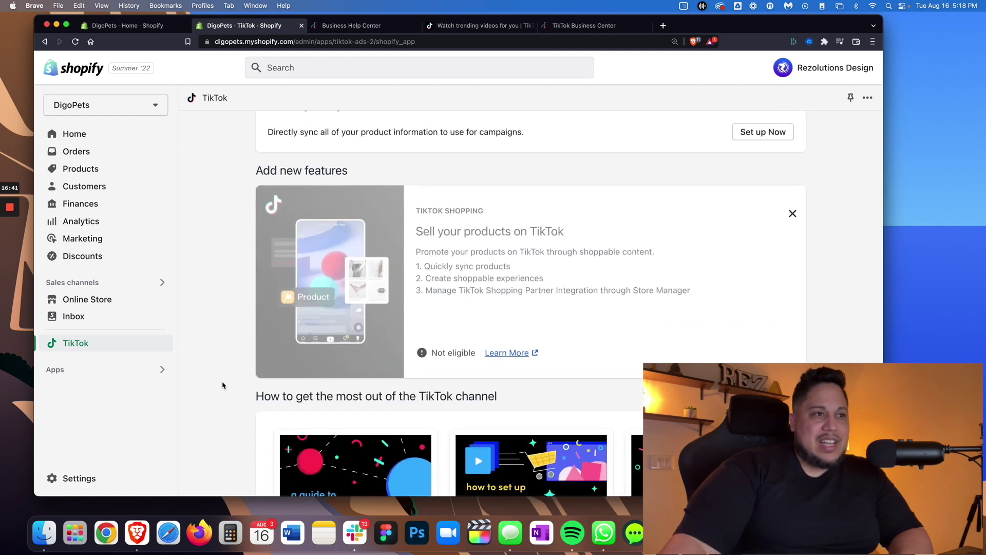
{"action": "scroll", "coordinate": [222, 385], "scroll_direction": "down", "scroll_amount": 10}
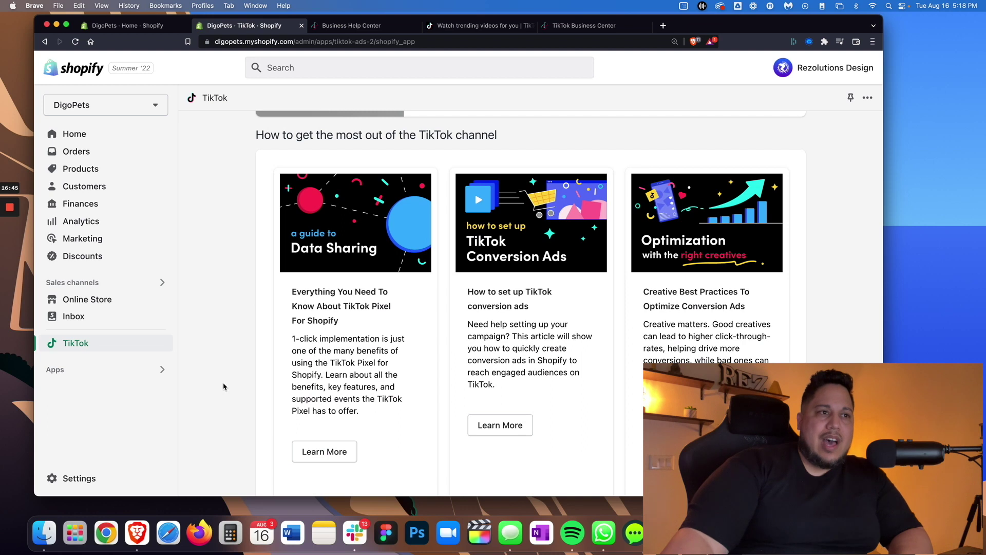
{"action": "scroll", "coordinate": [224, 387], "scroll_direction": "down", "scroll_amount": 2}
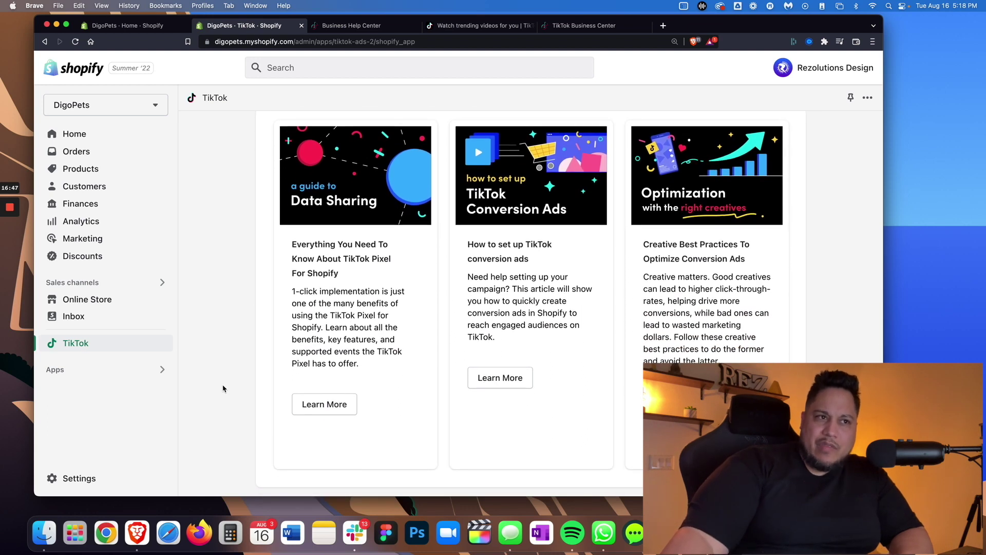
{"action": "scroll", "coordinate": [223, 388], "scroll_direction": "up", "scroll_amount": 1}
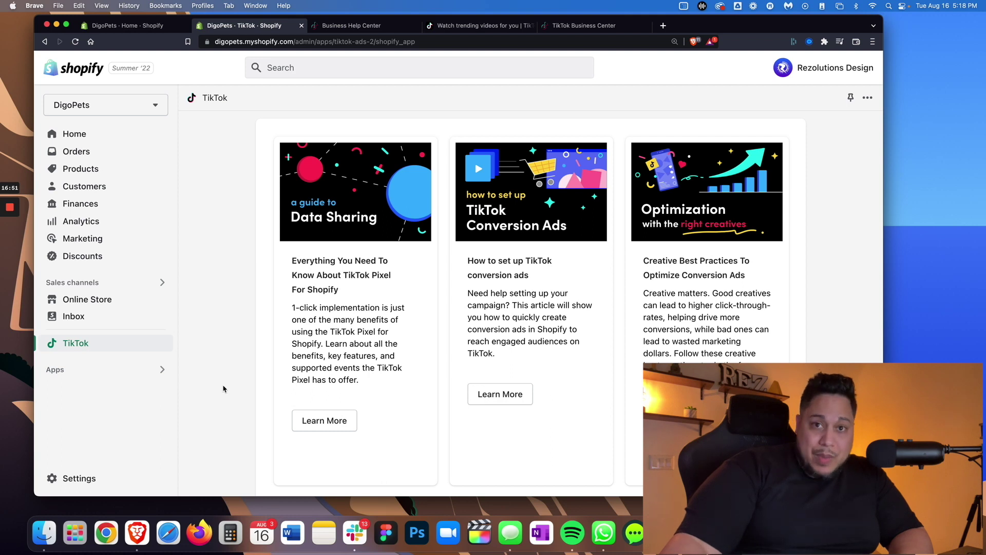
{"action": "scroll", "coordinate": [223, 389], "scroll_direction": "up", "scroll_amount": 10}
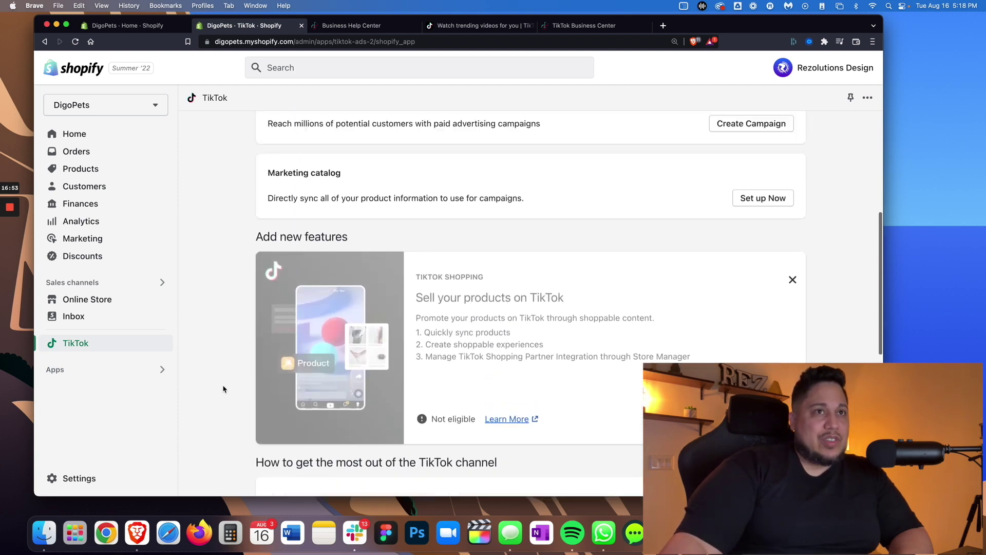
{"action": "scroll", "coordinate": [223, 389], "scroll_direction": "up", "scroll_amount": 5}
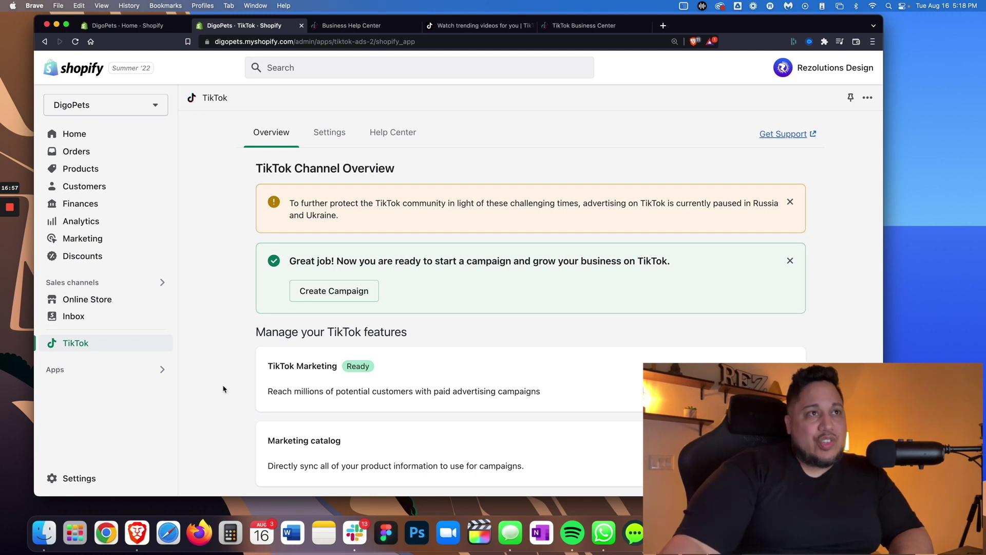
- Go back to TikTok Business Center and bring up its Overview dashboard across advertiser accounts
{"action": "left_click", "coordinate": [568, 32]}
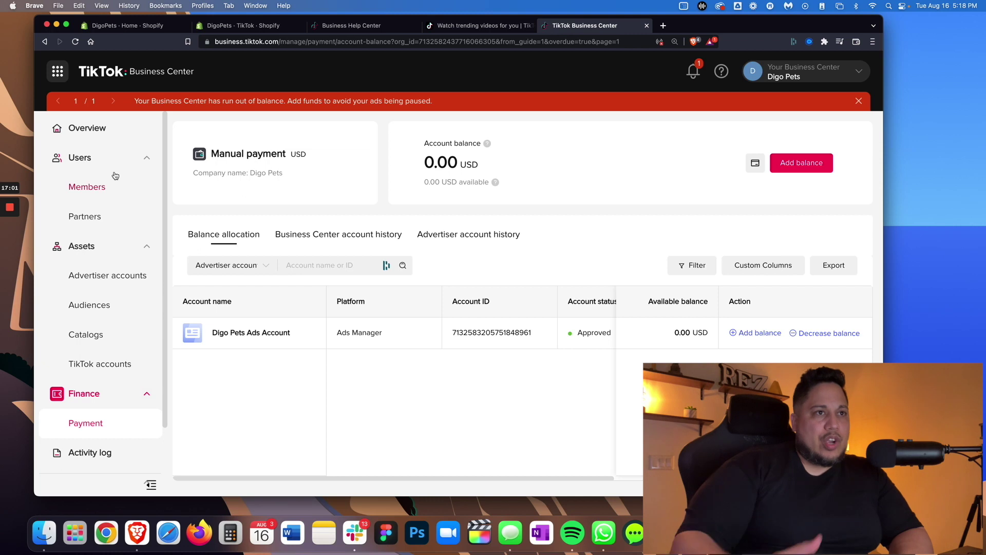
{"action": "left_click", "coordinate": [100, 135]}
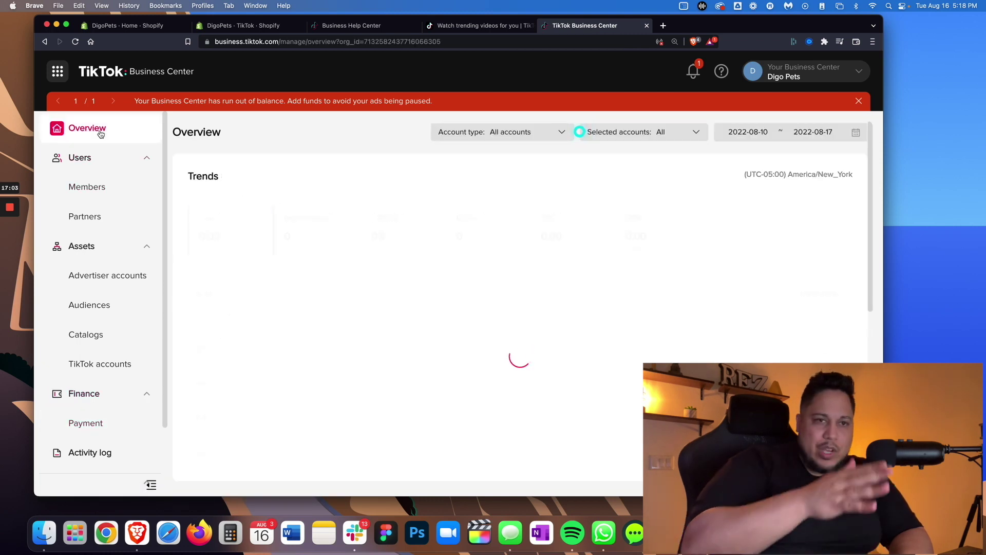